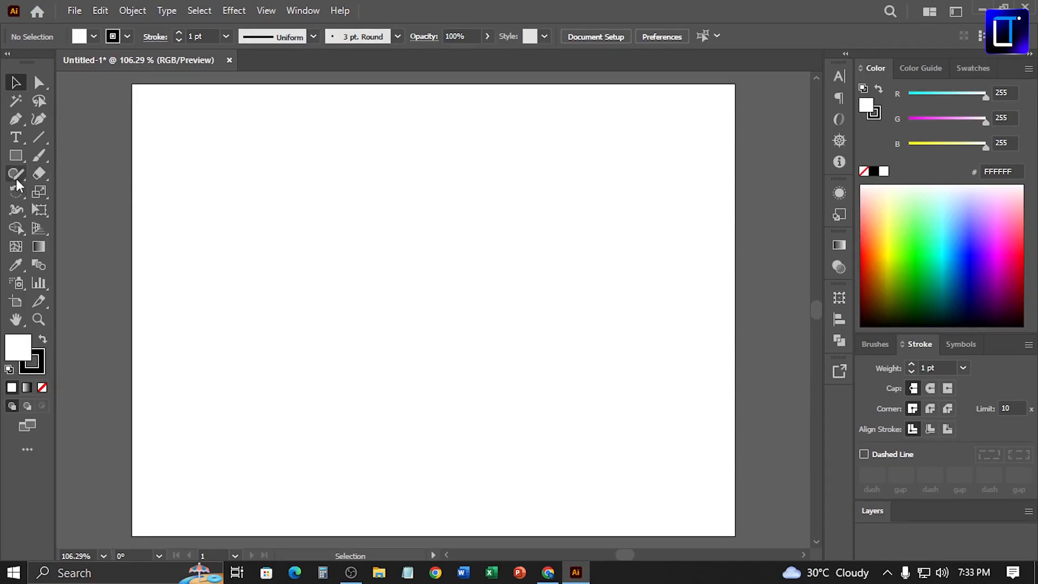
Step: Draw a closed right triangle with the Pen tool, about 78 px wide and 153 px tall, in the artboard's upper-left area
key("p")
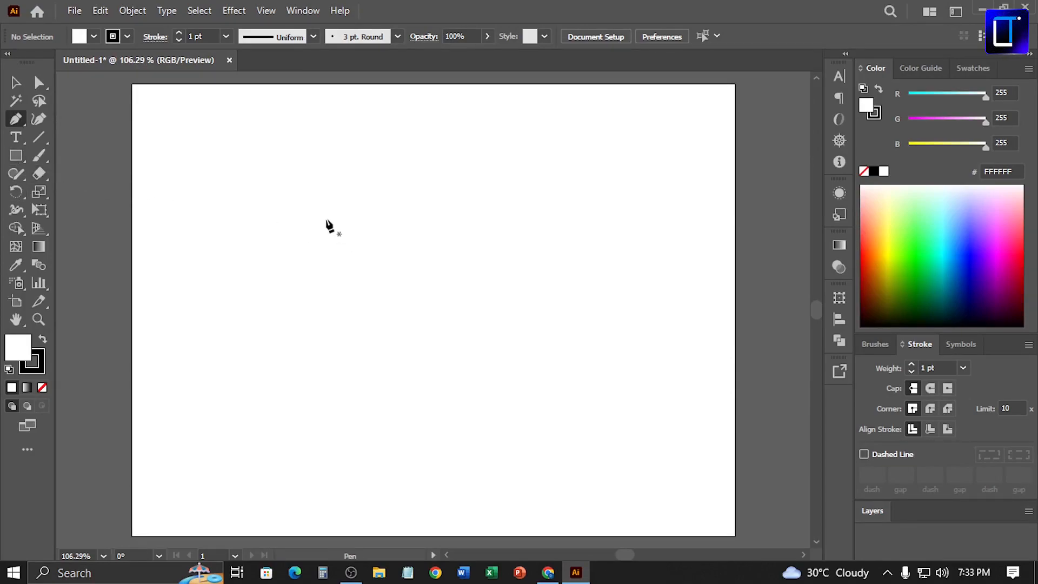
left_click(312, 194)
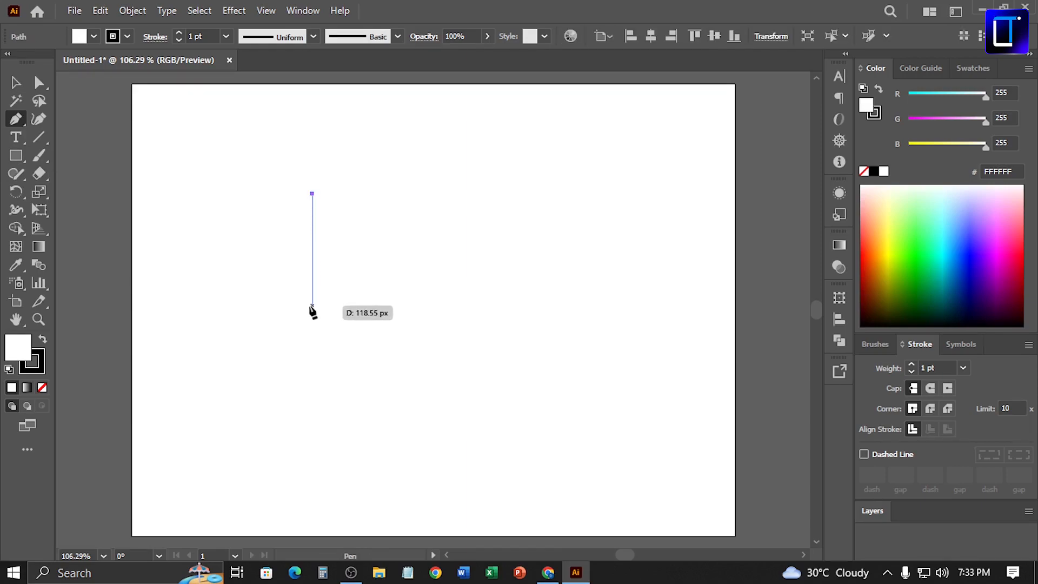
left_click(312, 338)
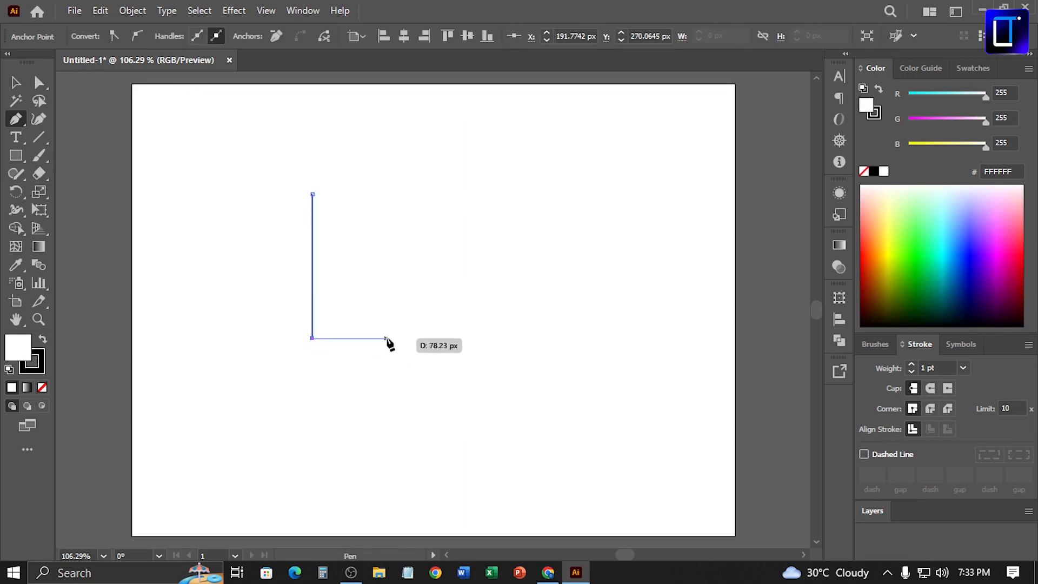
left_click(386, 338)
left_click(313, 194)
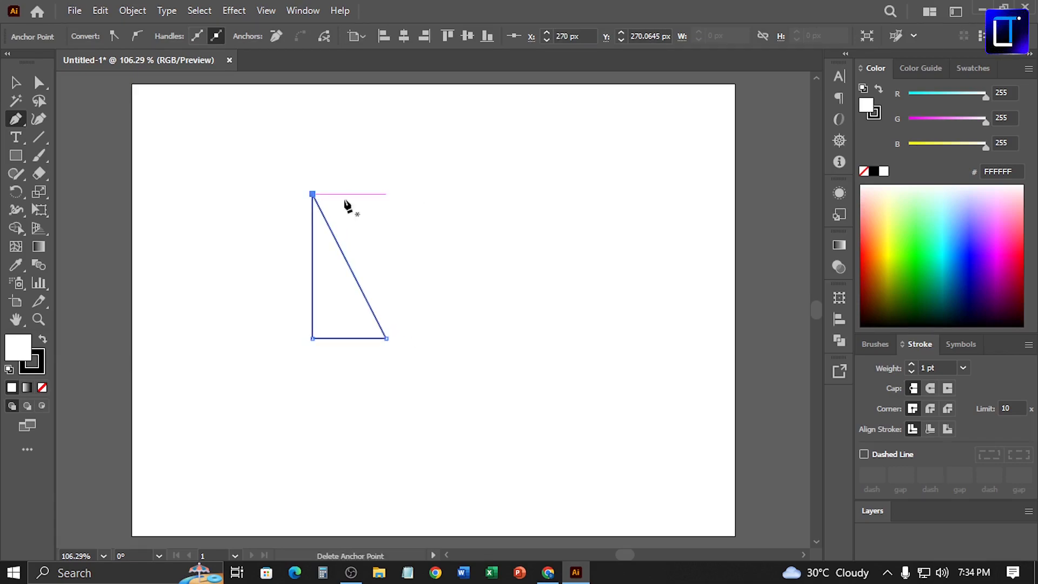
Step: Create a mirrored copy of the triangle with Reflect across the vertical axis
left_click(17, 83)
left_click(270, 179)
left_click_drag(284, 189, 371, 240)
right_click(313, 222)
mouse_move(401, 466)
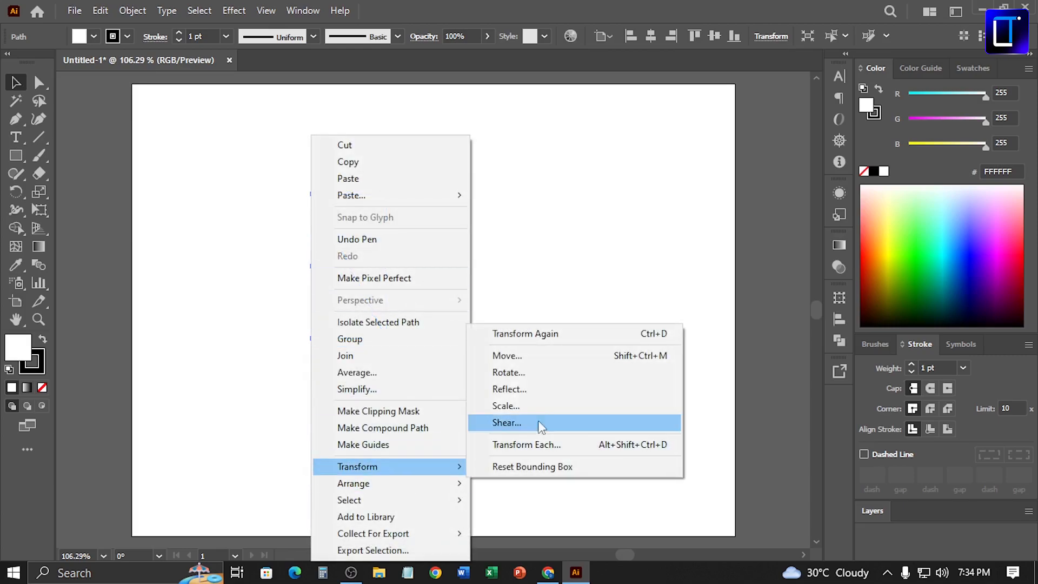
left_click(549, 395)
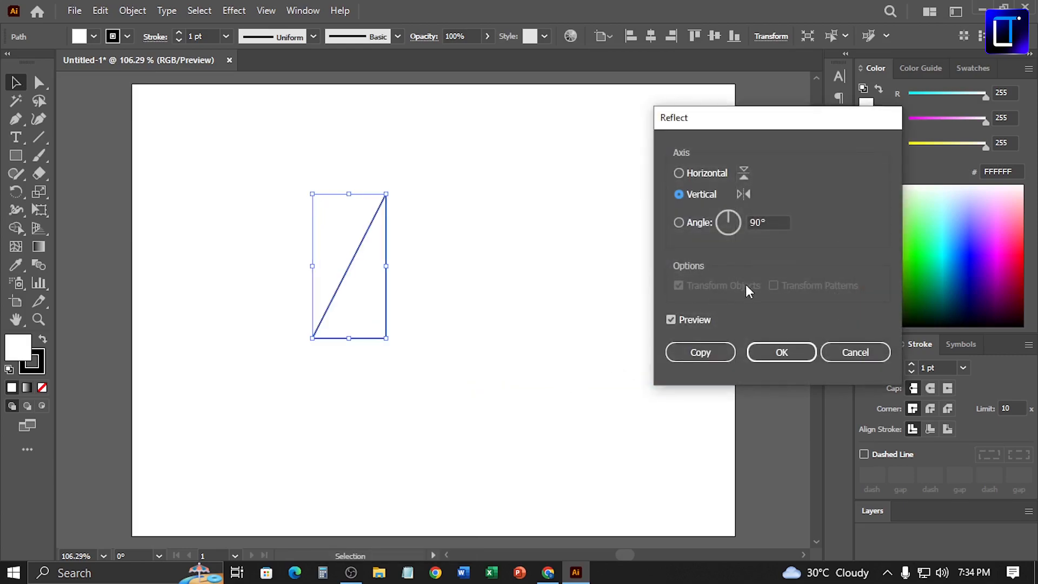
left_click(700, 352)
left_click(411, 338)
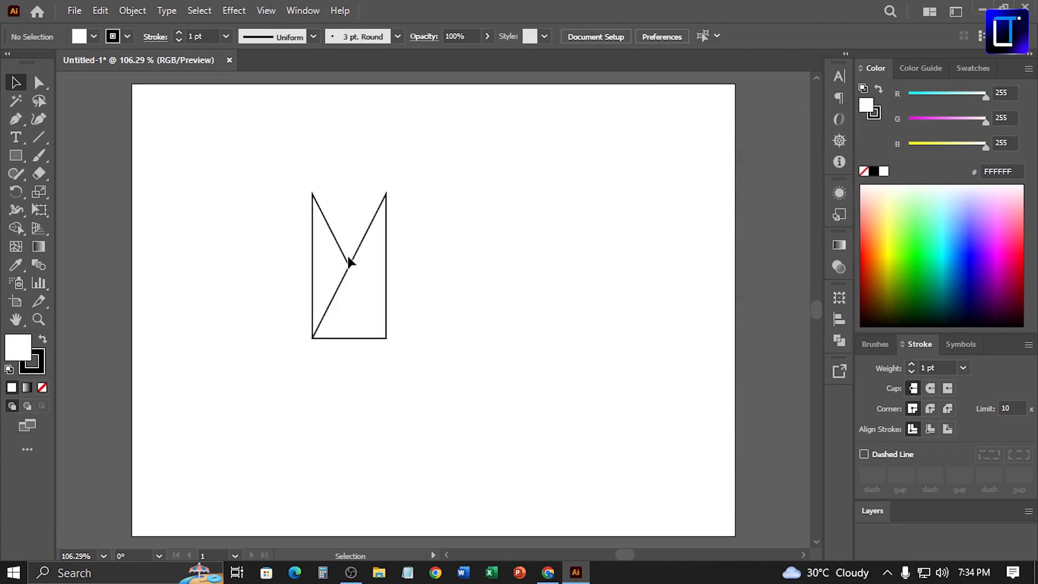
Step: Move the mirrored triangle sideways until its pointed base corner meets the original triangle's base corner, forming a V between them
left_click(333, 238)
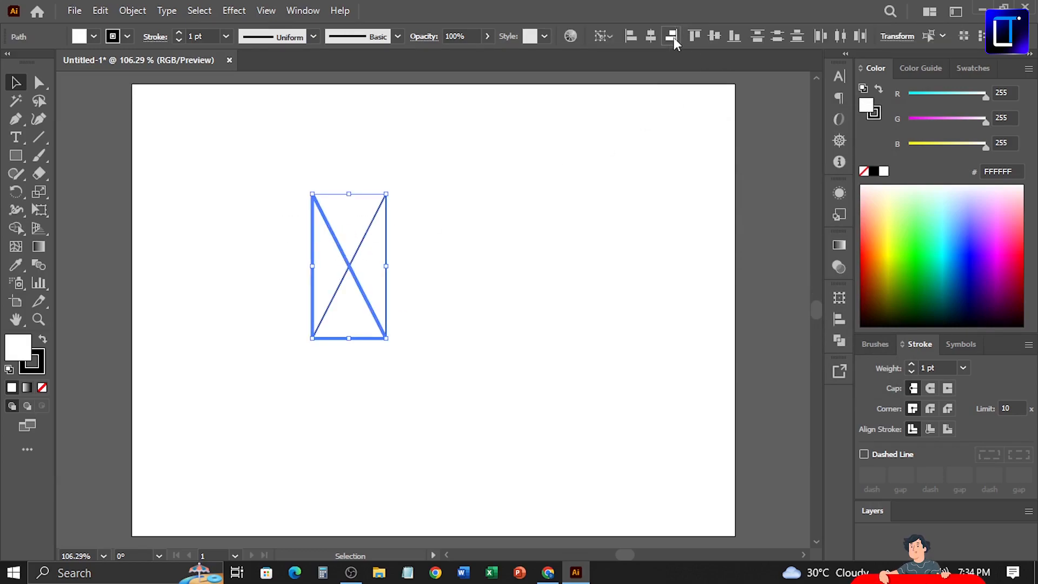
left_click(560, 239)
left_click_drag(388, 306, 469, 301)
left_click(547, 291)
left_click(312, 196)
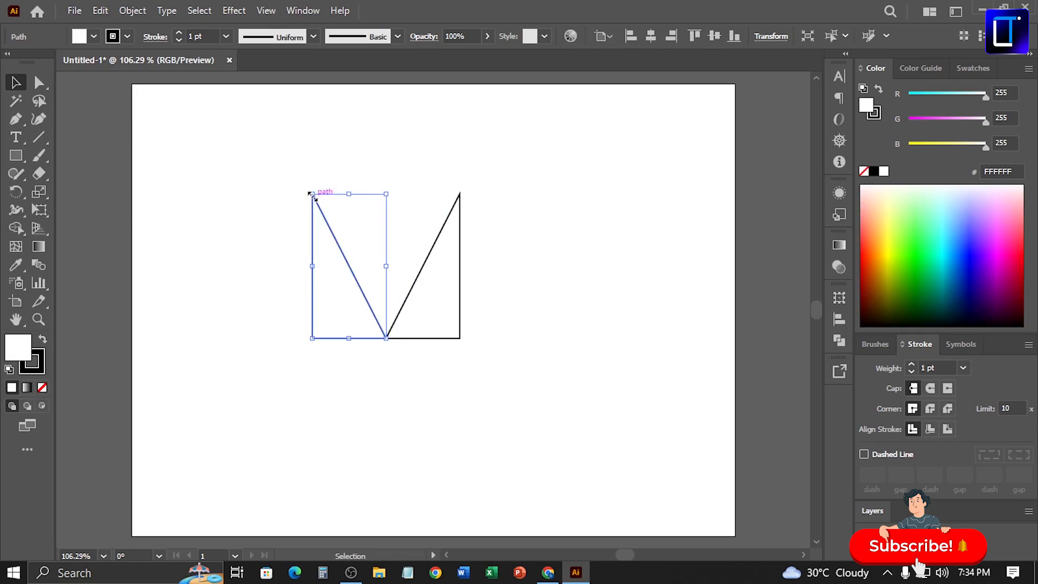
left_click(237, 192)
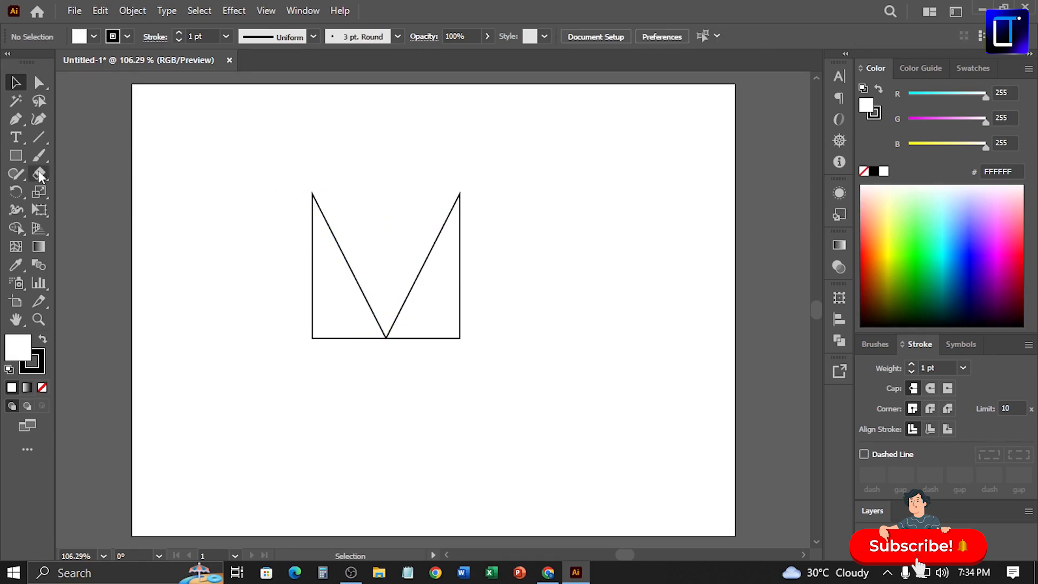
Step: Draw a closed middle triangle with the Pen tool from the midpoints of both outer triangles' bases up to the height of their tips
left_click(16, 118)
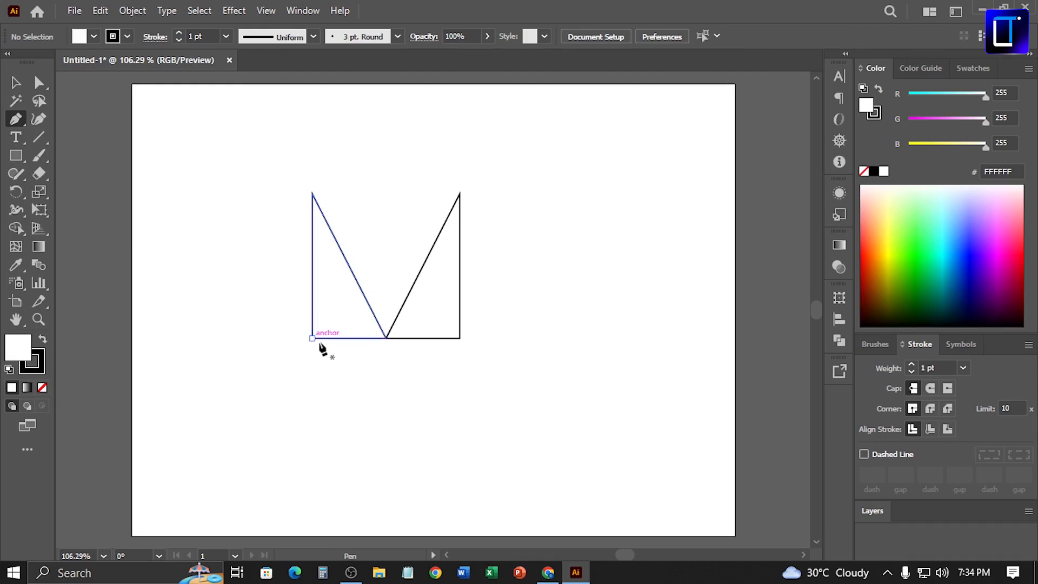
left_click(349, 338)
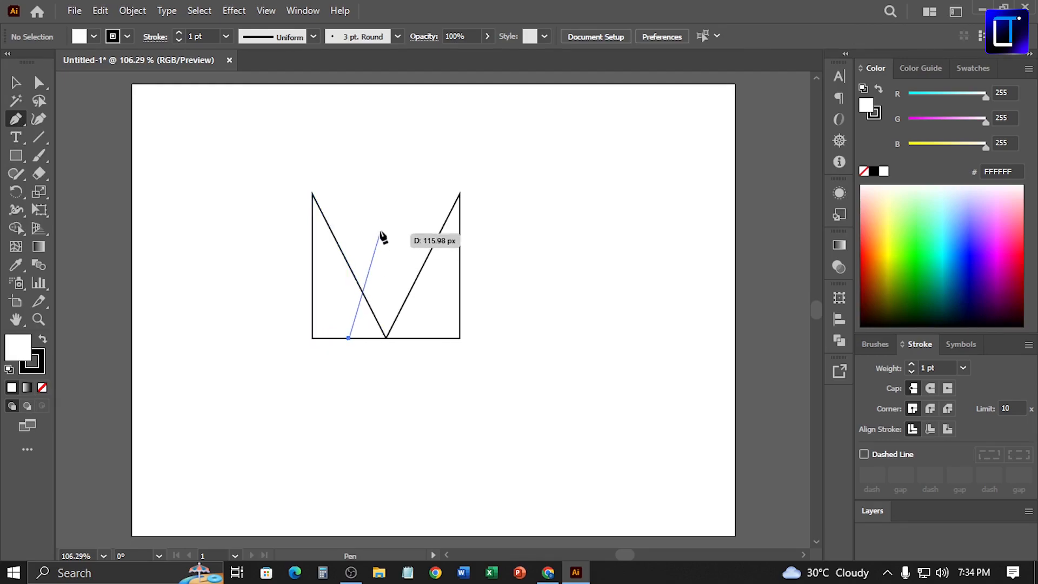
left_click(372, 193)
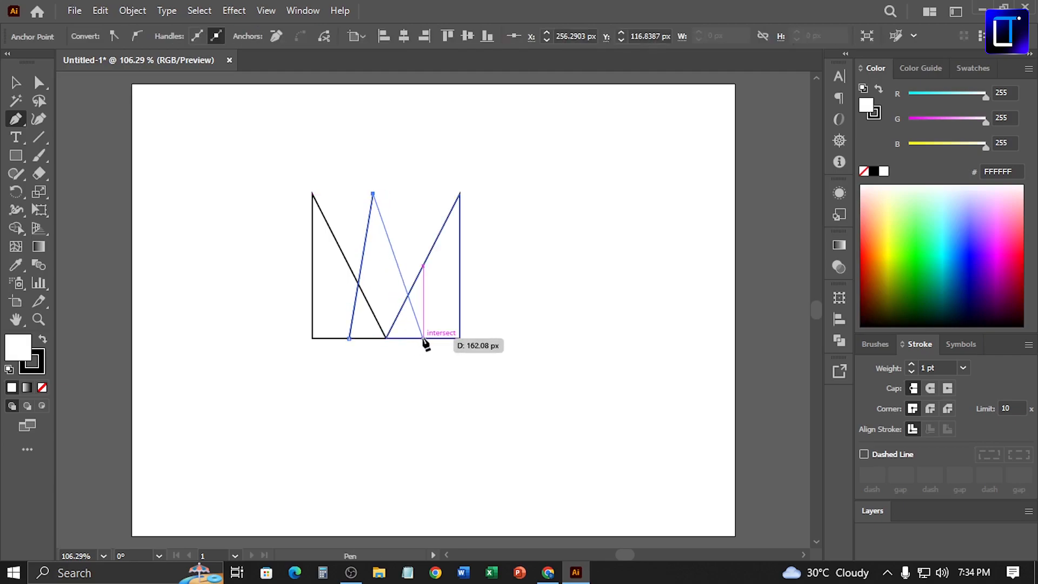
left_click(423, 338)
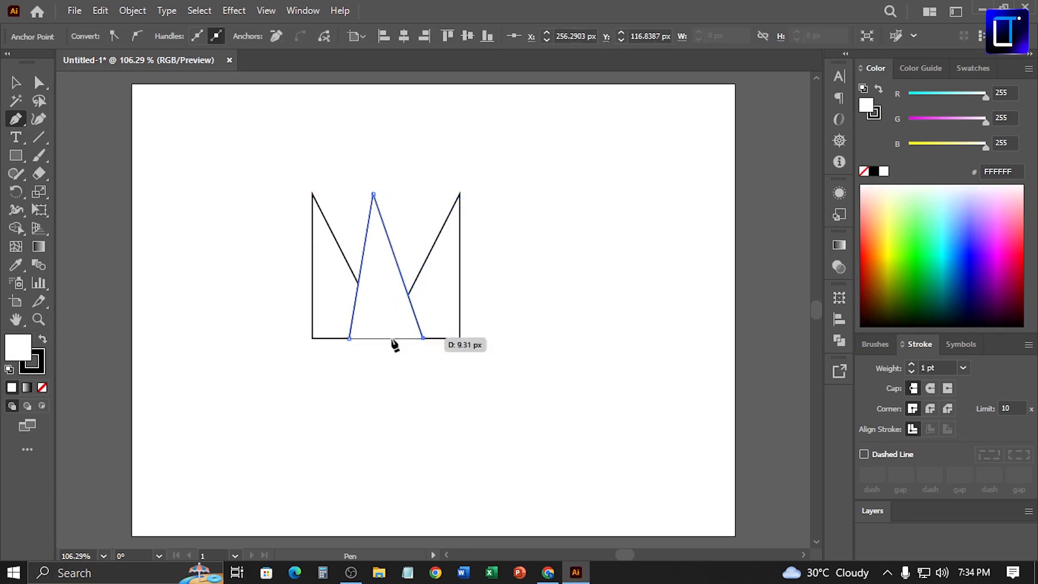
left_click(350, 338)
left_click(15, 82)
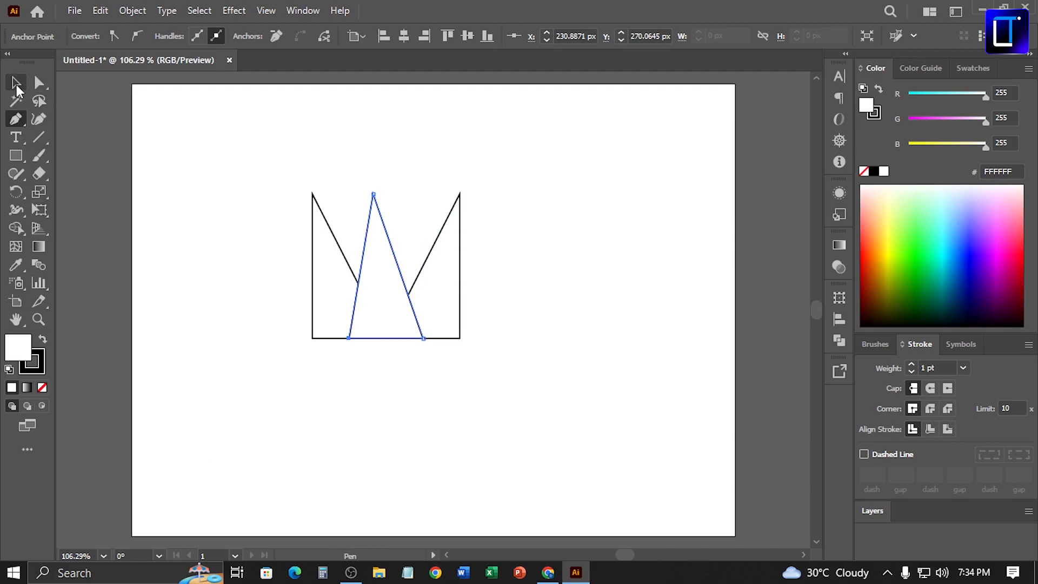
Step: Move the middle triangle's apex down and toward the center, so it sits lower than the two outer tips
left_click(306, 239)
left_click(387, 236)
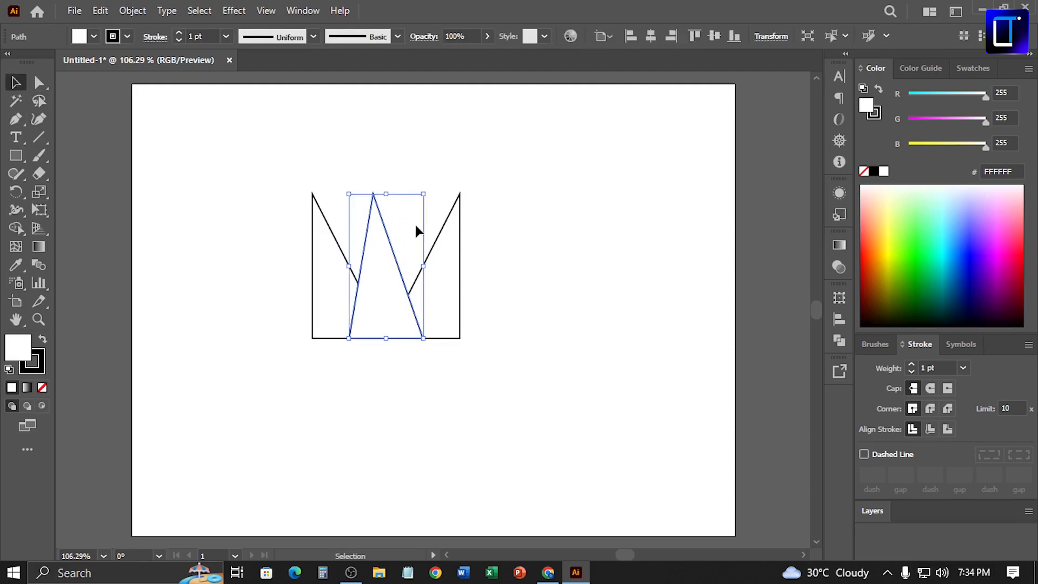
left_click(39, 82)
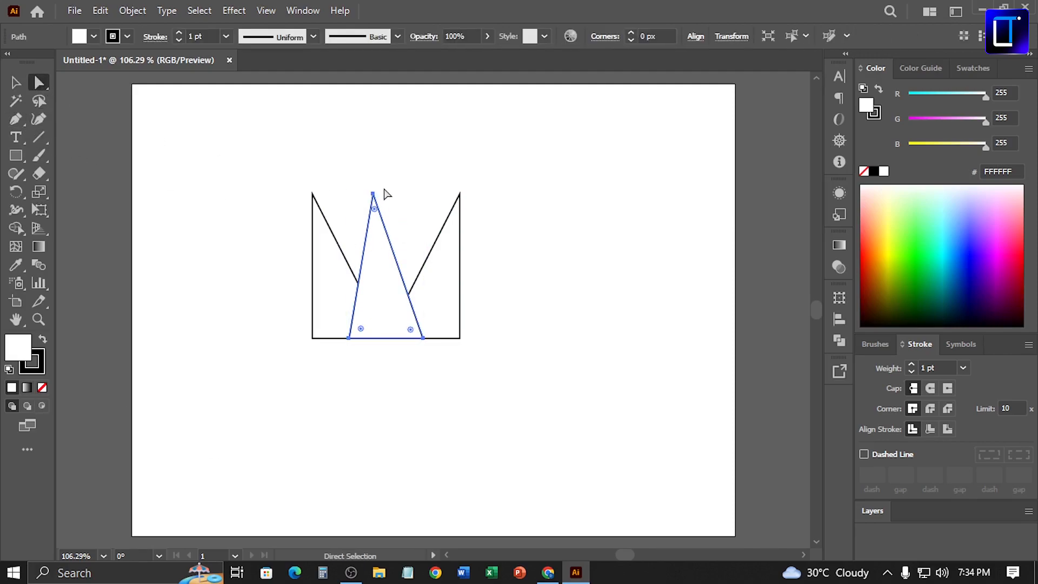
left_click(387, 194)
left_click_drag(373, 193, 385, 223)
key("ctrl+z")
key("v")
left_click(219, 239)
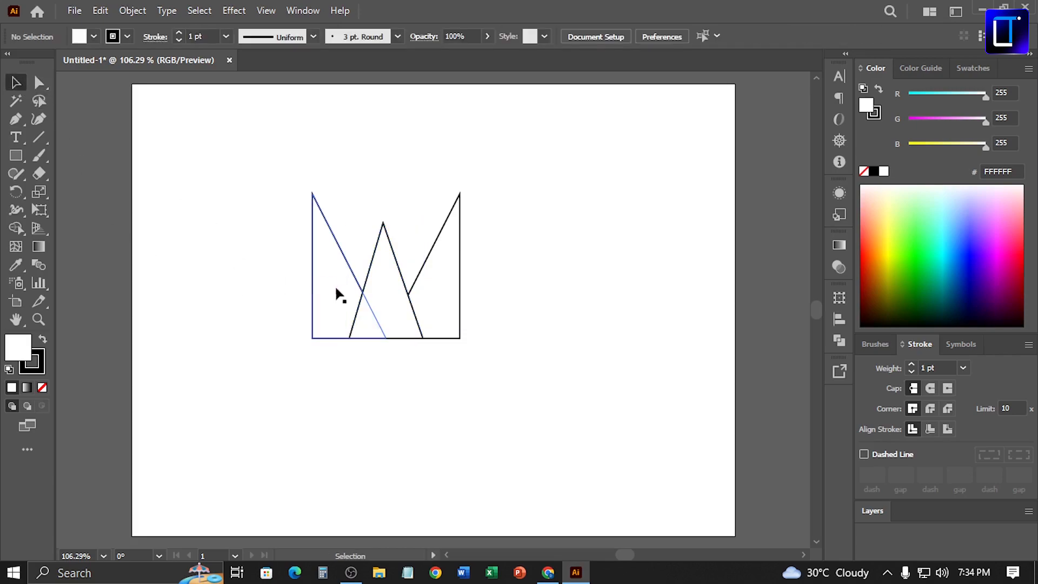
Step: Narrow the middle triangle symmetrically about its center
left_click(390, 297)
left_click_drag(350, 280, 356, 280)
left_click(589, 305)
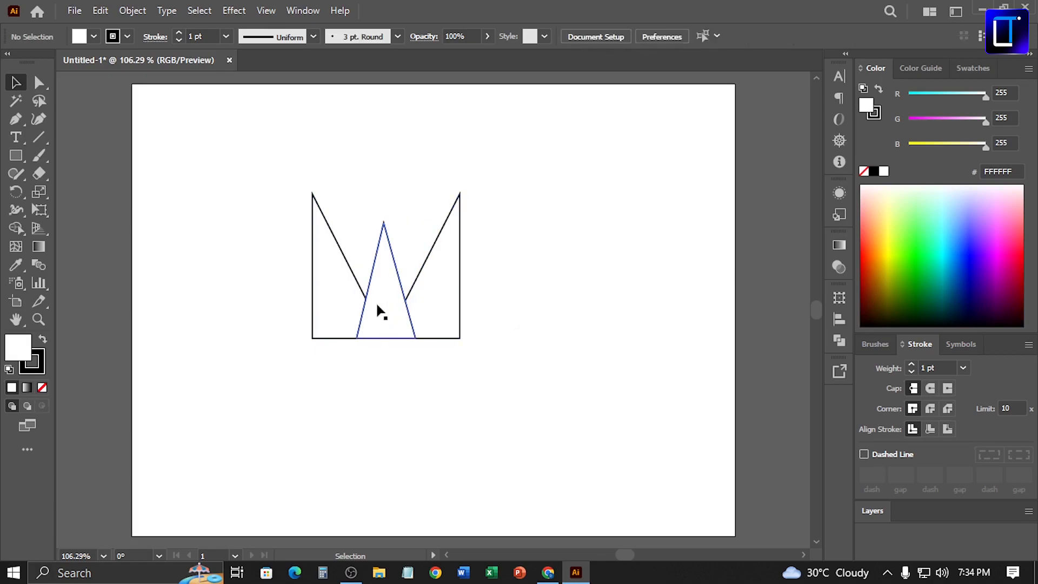
Step: Bring the two outer triangles to the front of the middle triangle
left_click(375, 302)
left_click(132, 11)
mouse_move(317, 39)
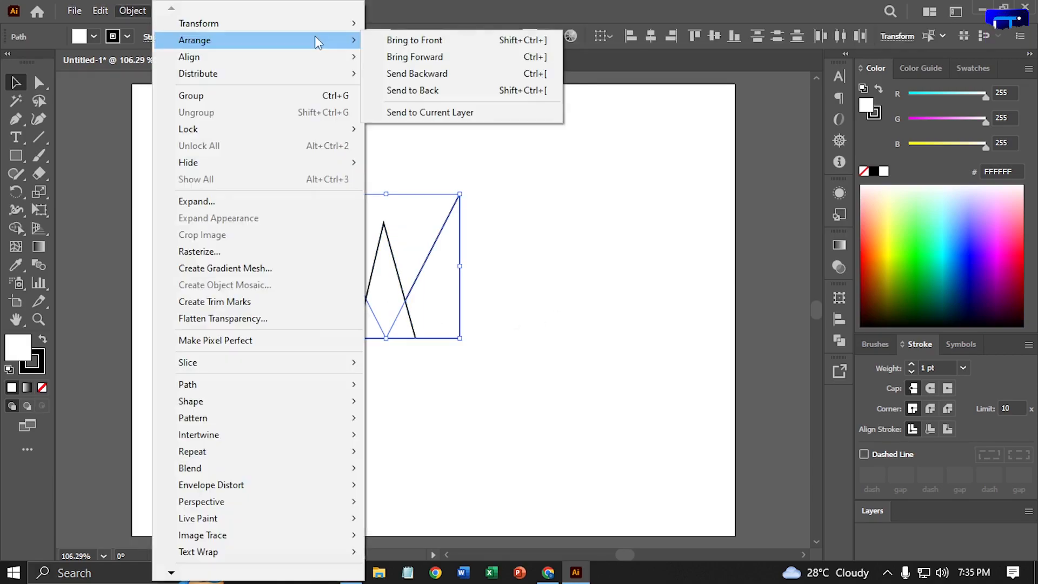
left_click(462, 43)
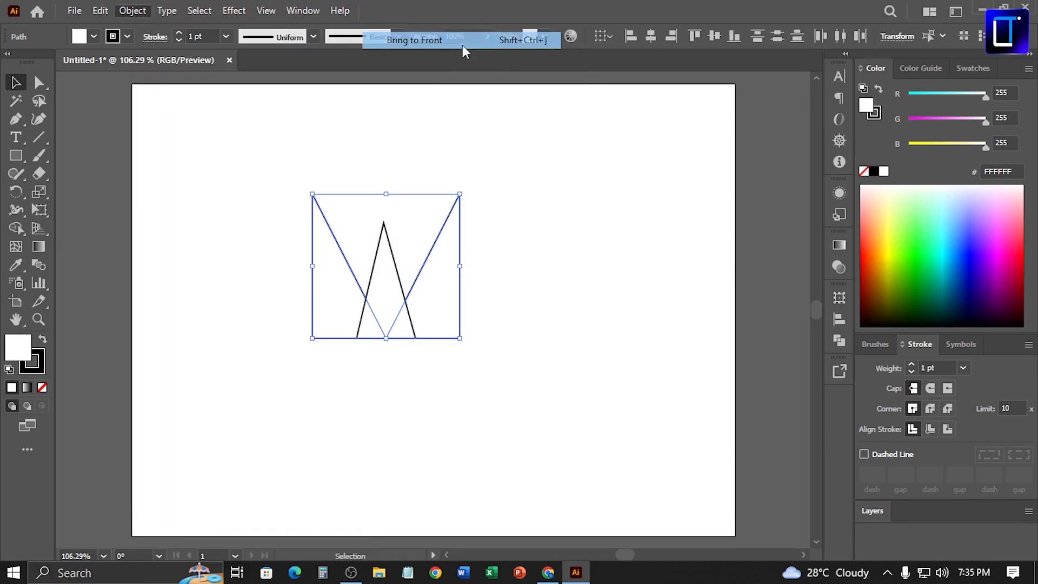
left_click(613, 263)
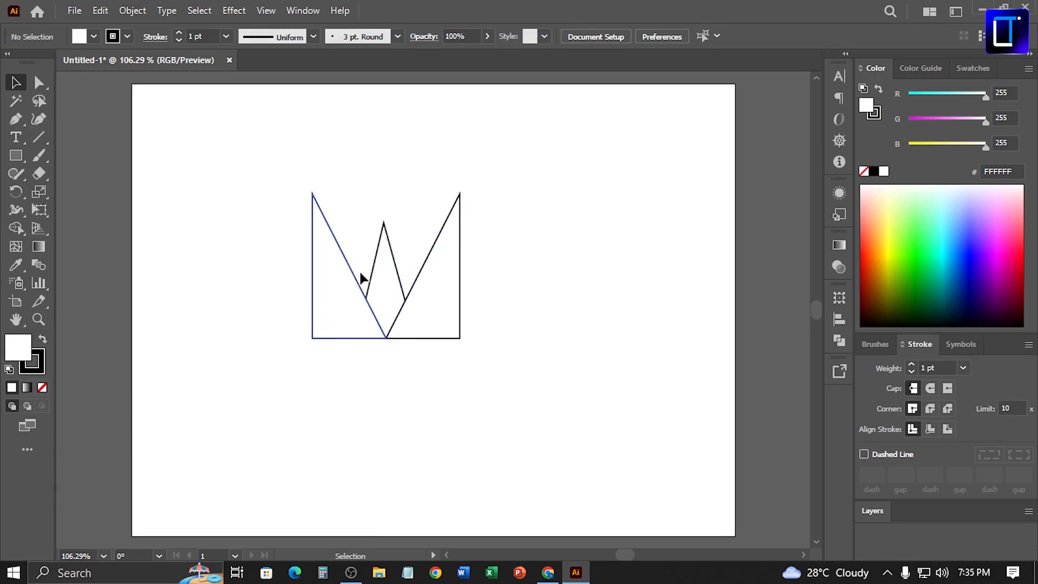
Step: Draw equal circles on the three tips of the crown with the Ellipse tool and shrink the middle one
left_click_drag(20, 158, 99, 195)
key("l")
mouse_move(264, 174)
left_mouse_down()
mouse_move(273, 194)
mouse_move(265, 189)
mouse_move(332, 198)
mouse_move(387, 228)
mouse_move(459, 196)
left_mouse_up()
left_click(15, 83)
left_click(516, 242)
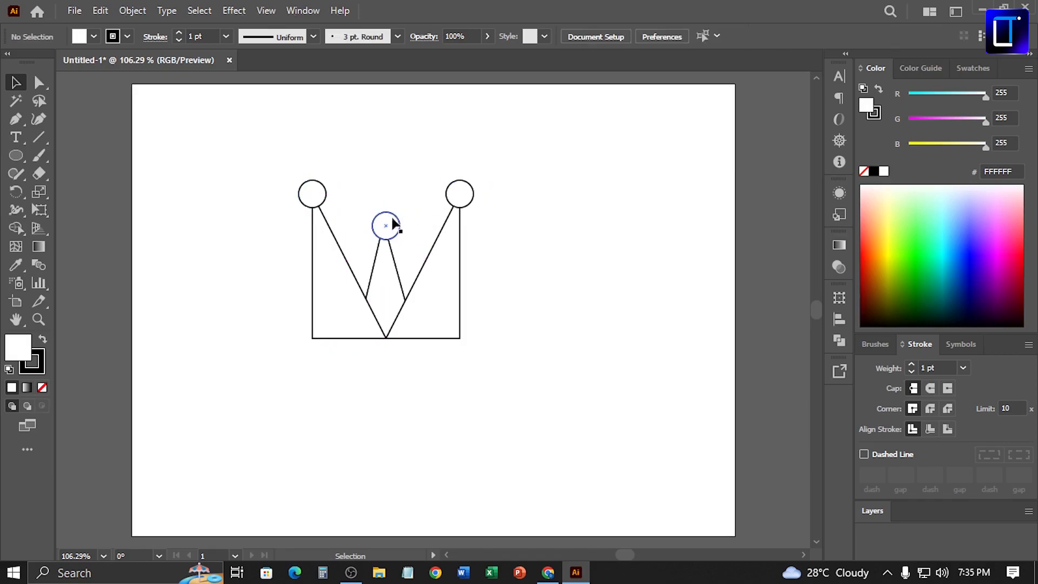
left_click(399, 224)
left_click_drag(402, 212, 400, 216)
Step: Center the small middle circle on the middle triangle's apex, working in Outline view
scroll(424, 285, "up", 5)
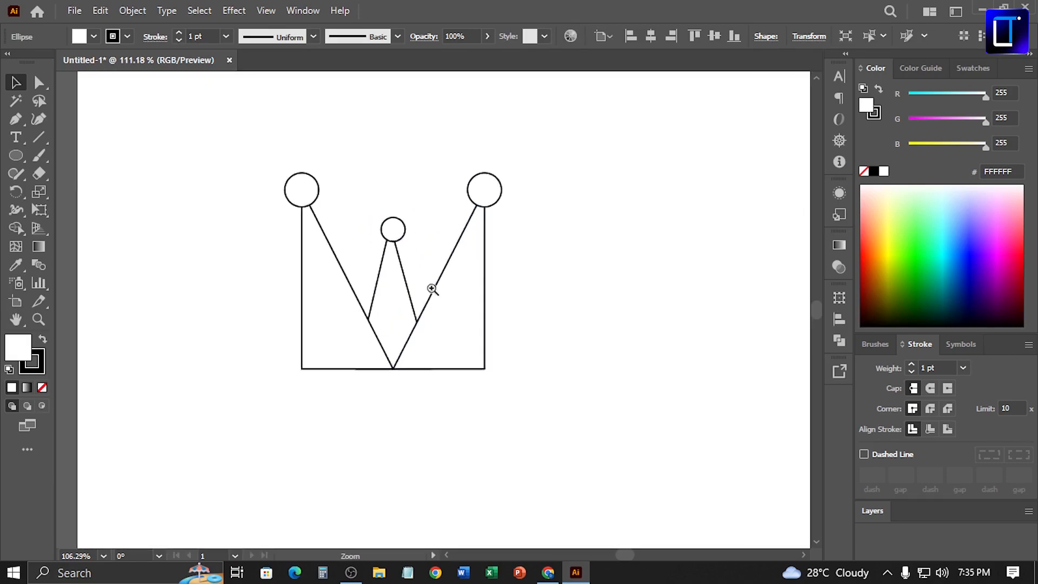
left_click(410, 258)
left_click(415, 268)
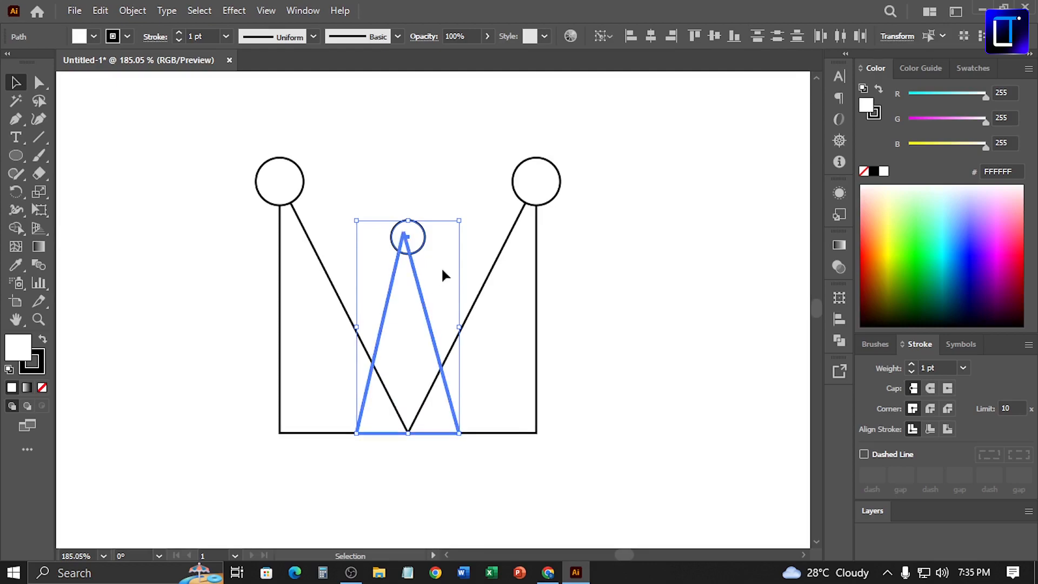
left_click(521, 266)
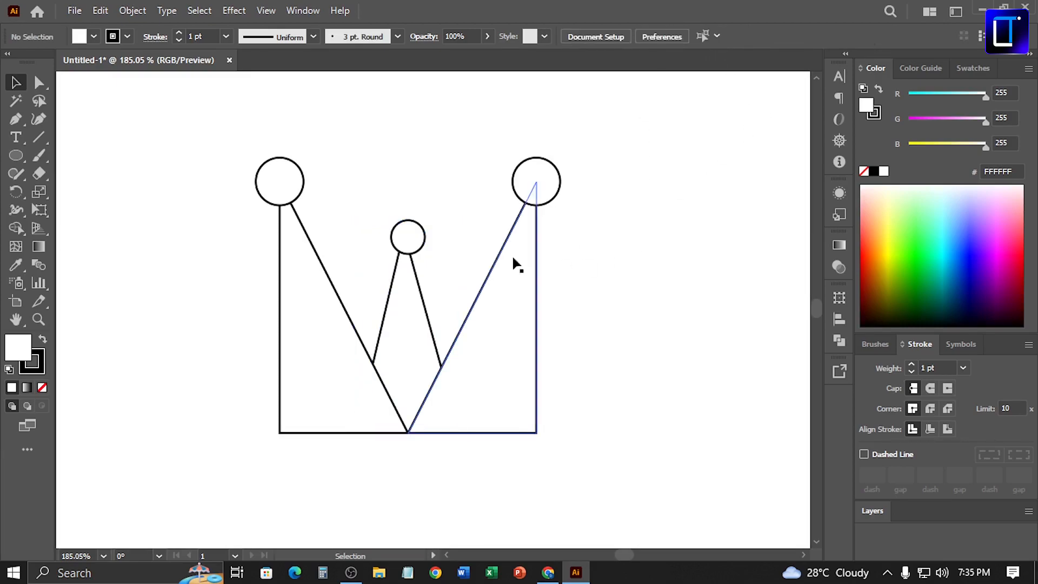
key("ctrl+y")
scroll(419, 260, "up", 10)
mouse_move(385, 288)
left_mouse_down()
mouse_move(369, 271)
mouse_move(396, 286)
left_mouse_up()
left_click(487, 294)
left_click_drag(501, 300, 470, 398)
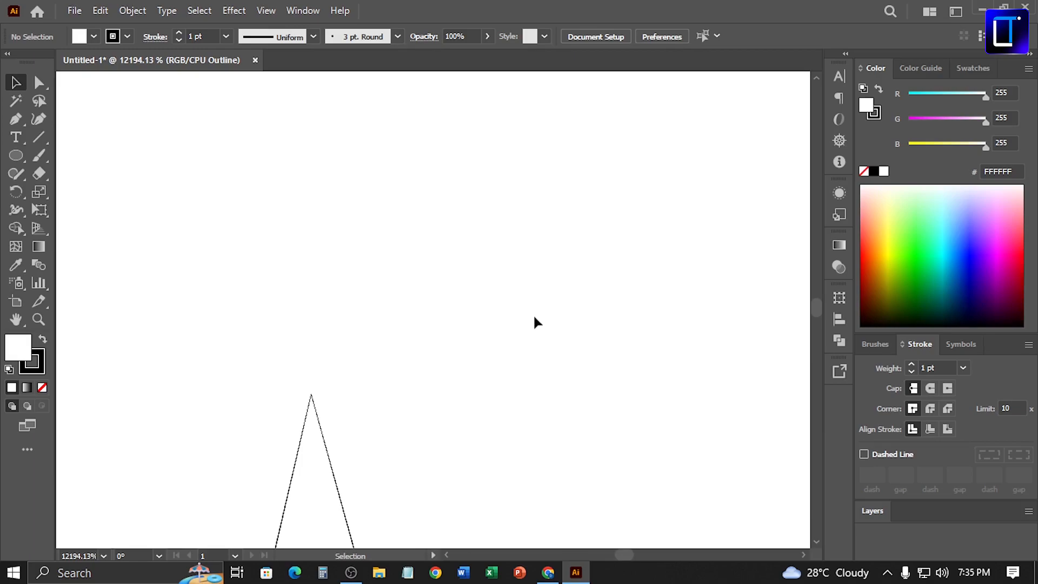
key("ctrl+minus")
key("ctrl+minus")
left_click_drag(360, 299, 346, 306)
Step: Examine in Outline view how an outer circle's center meets its triangle's tip, and return to Preview view
key("ctrl+0")
key("ctrl+space")
left_click_drag(441, 190, 464, 226)
key("ctrl+space")
left_click_drag(506, 170, 536, 244)
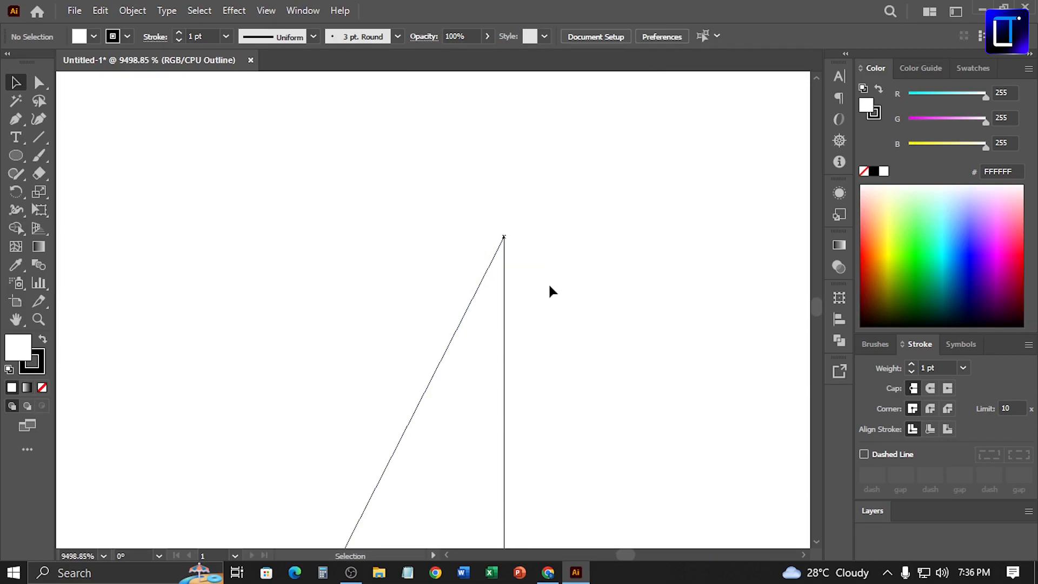
key("ctrl+0")
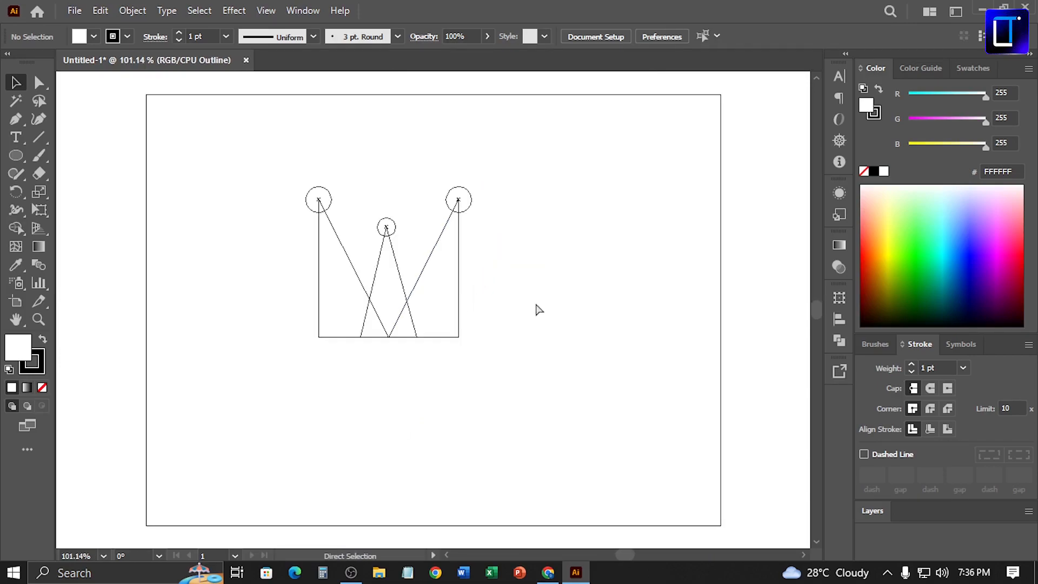
key("ctrl+y")
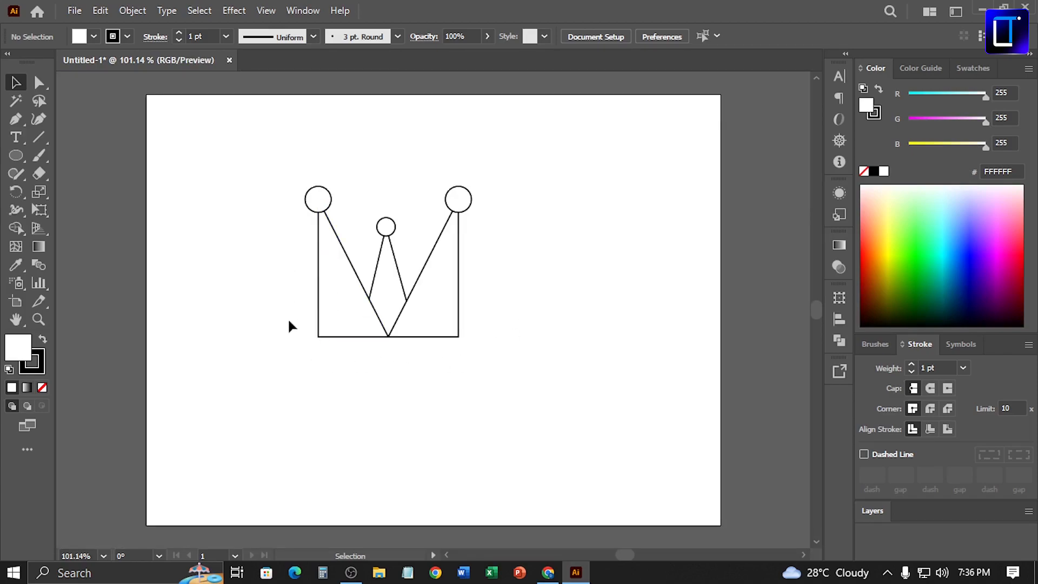
Step: Draw a thin rectangle along the crown's base, extending slightly past both outer triangles
left_click_drag(21, 158, 87, 155)
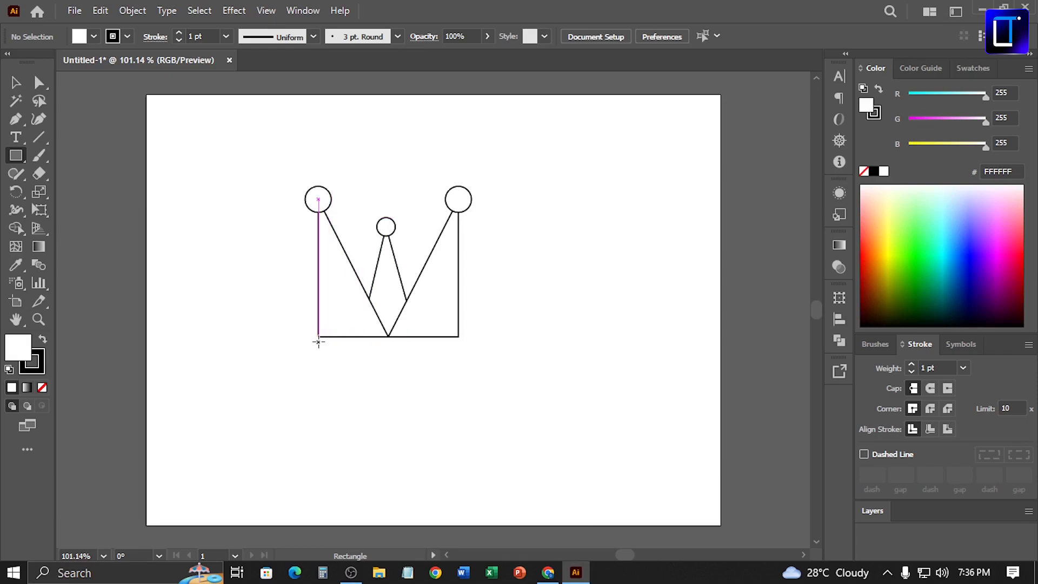
left_click_drag(308, 336, 471, 349)
left_click(16, 82)
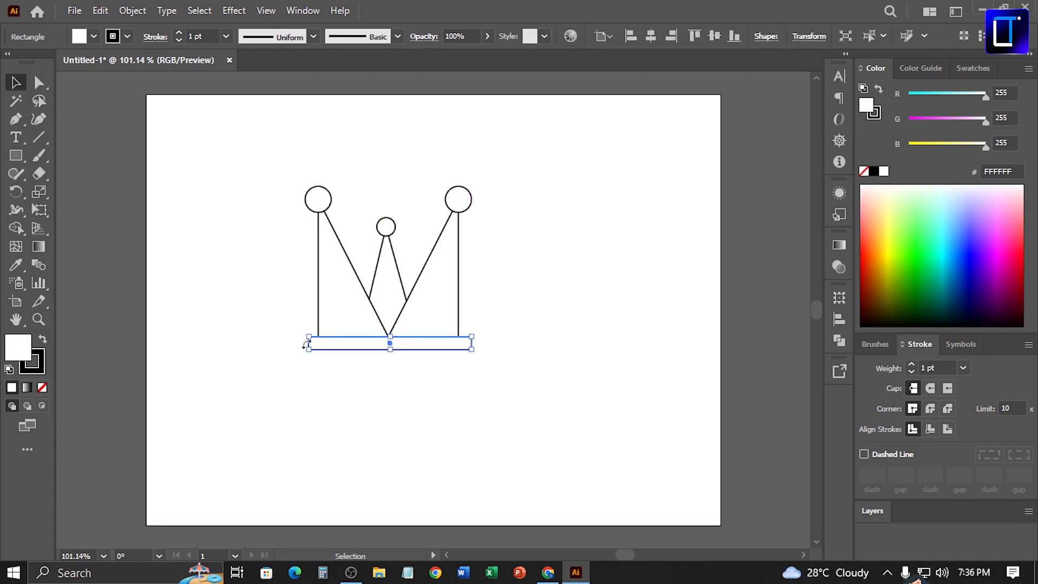
left_click(299, 343)
Step: Extend one end of the base rectangle slightly so it overhangs both outer triangles by the same amount
scroll(297, 323, "up", 2)
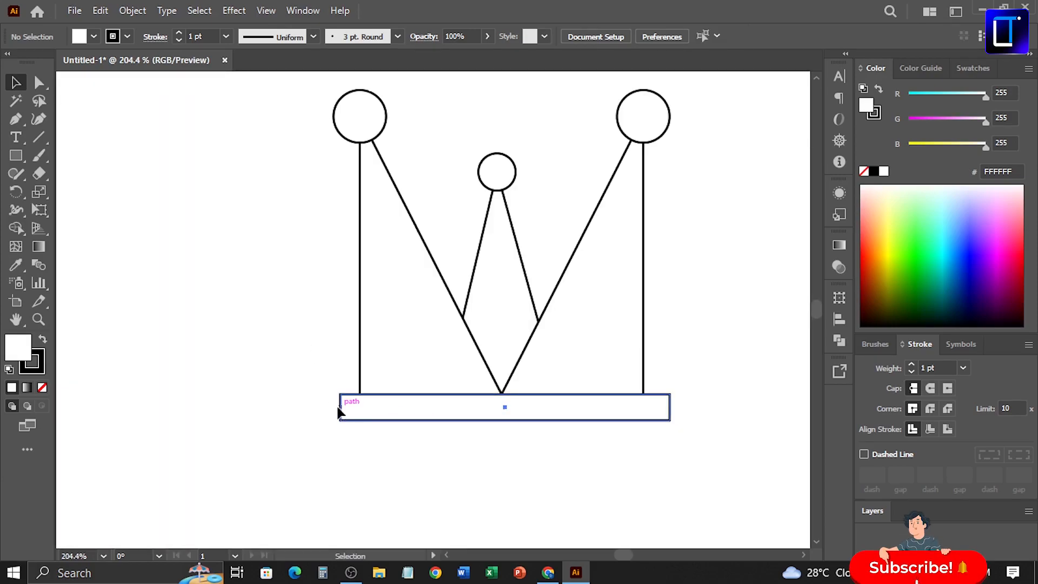
left_click_drag(333, 404, 330, 415)
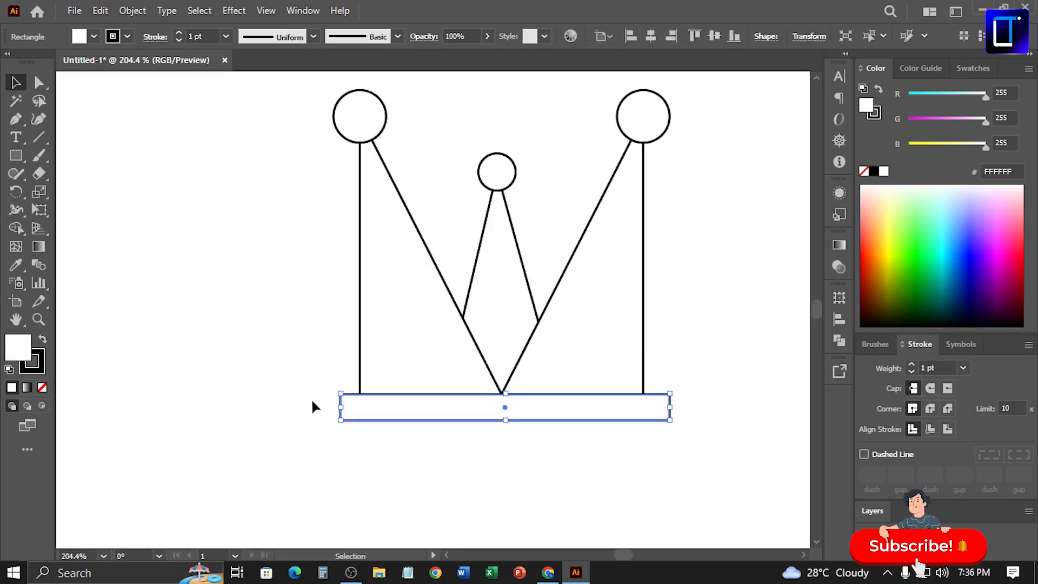
left_click(305, 403)
key("a")
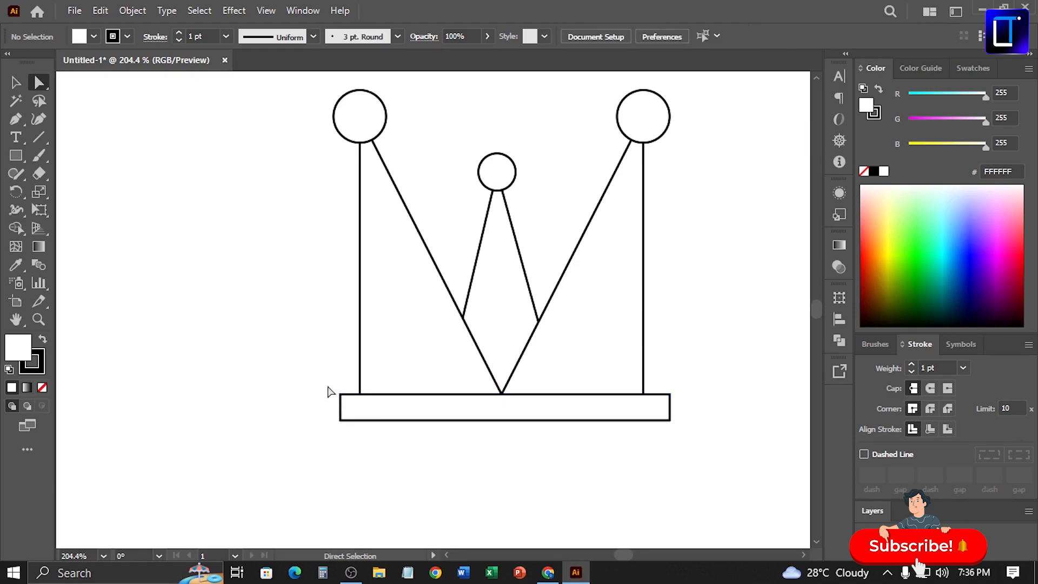
left_click(343, 417)
left_click_drag(341, 409, 334, 413)
left_click(426, 470)
key("ctrl+minus")
key("ctrl+minus")
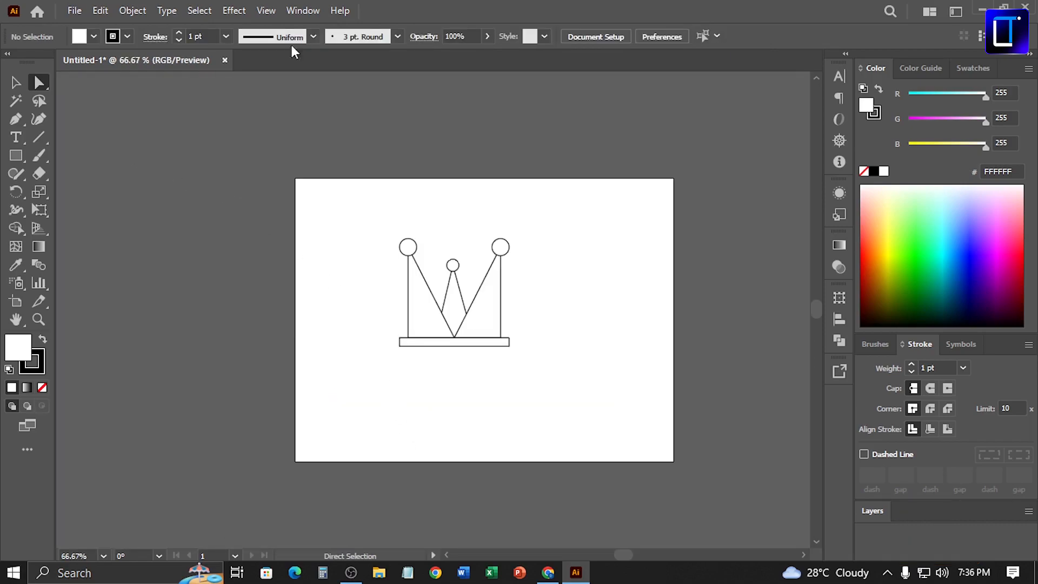
Step: Bend the vertical outer sides of both outer triangles inward by matching amounts with the Curvature tool
left_click(38, 119)
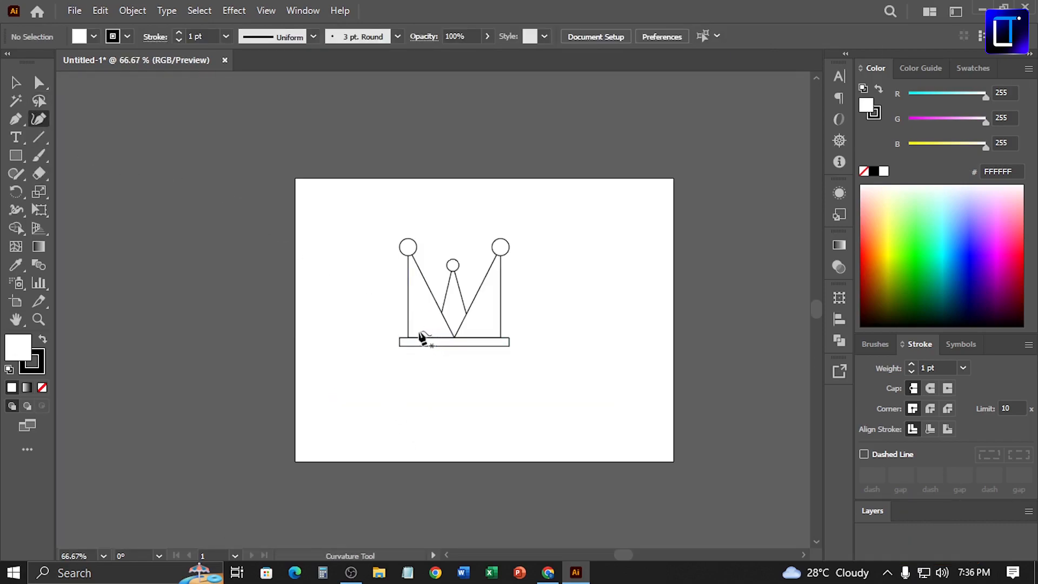
left_click(417, 320)
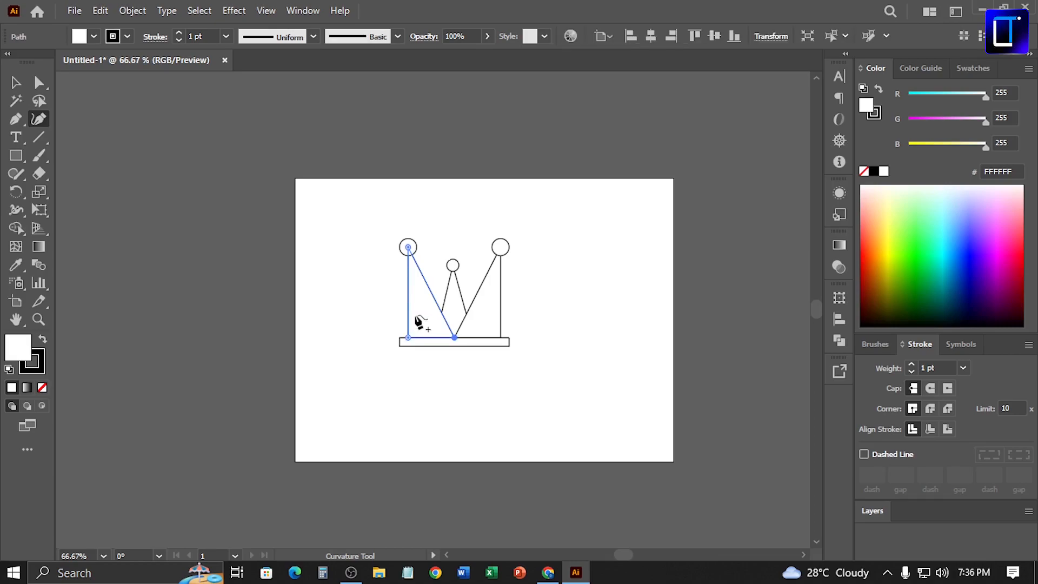
left_click_drag(408, 310, 412, 311)
left_click(500, 310)
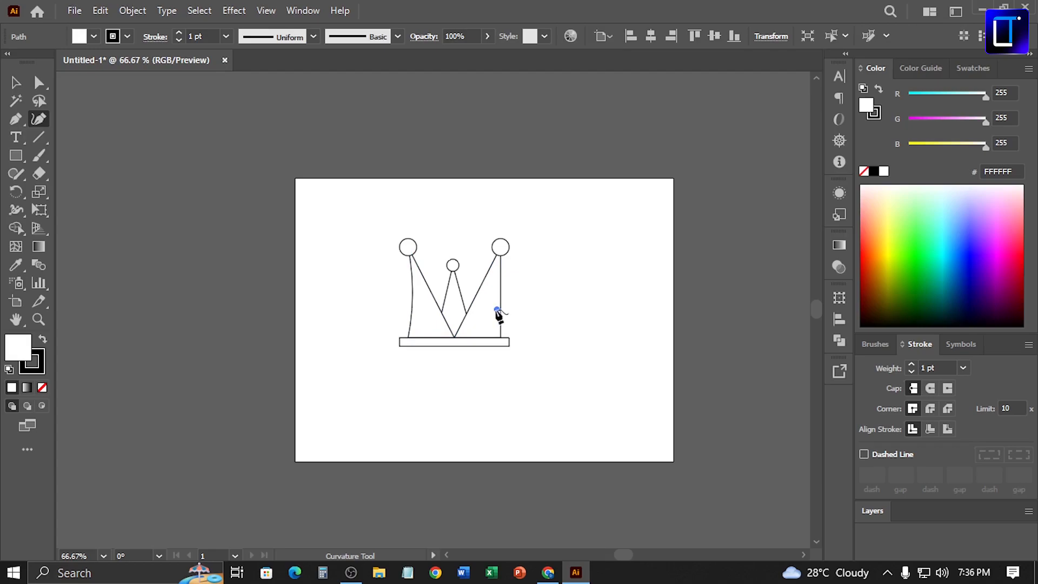
key("ctrl+z")
left_click(500, 311)
left_click(501, 311)
left_click_drag(500, 312, 495, 314)
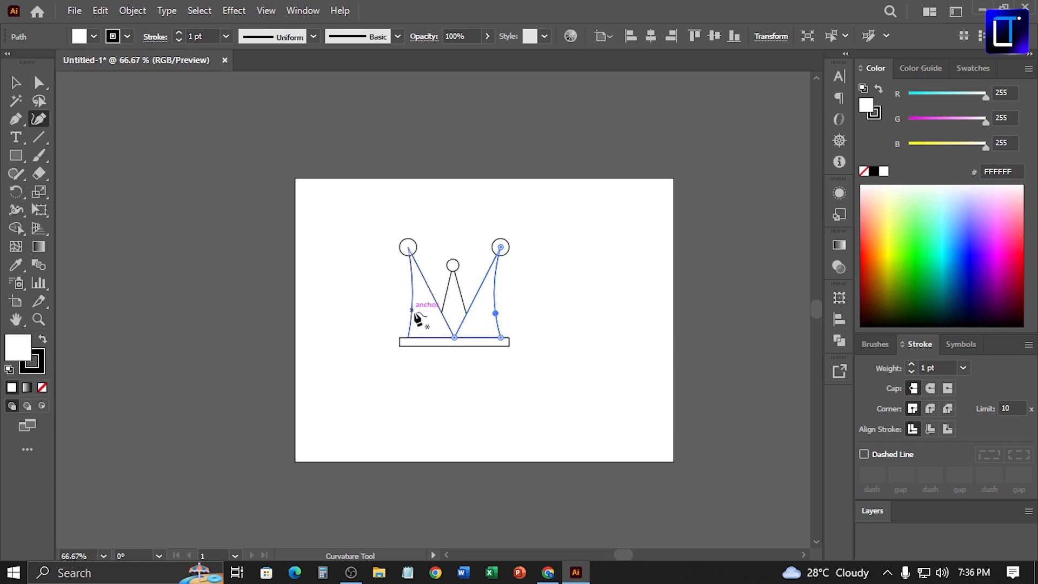
left_click_drag(413, 311, 414, 312)
left_click(415, 312)
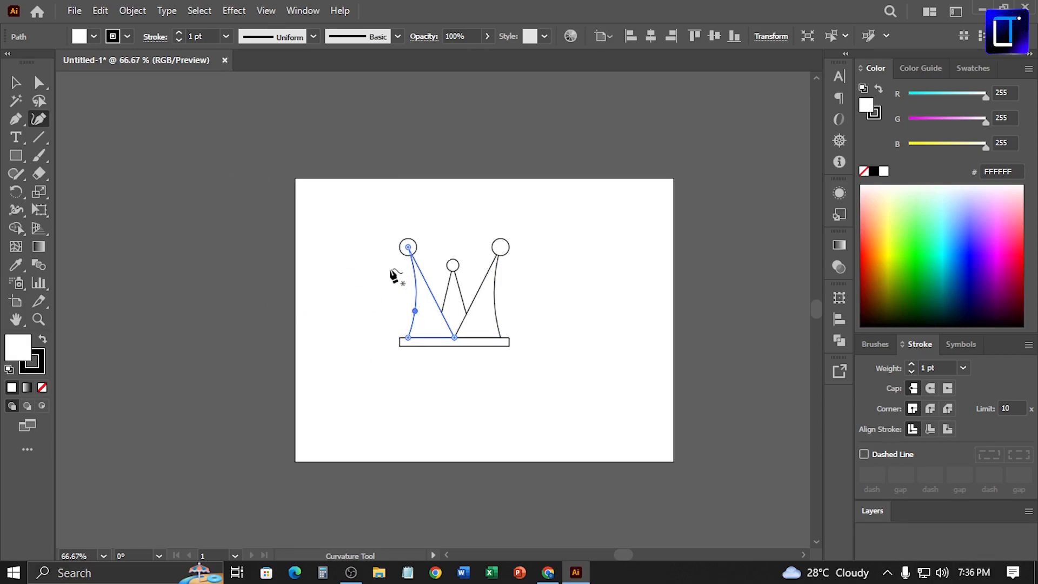
Step: Narrow the base rectangle symmetrically in Outline view to meet the bottom corners of the outer triangles, and return to Preview view
left_click(16, 82)
left_click(436, 377)
scroll(439, 346, "up", 5)
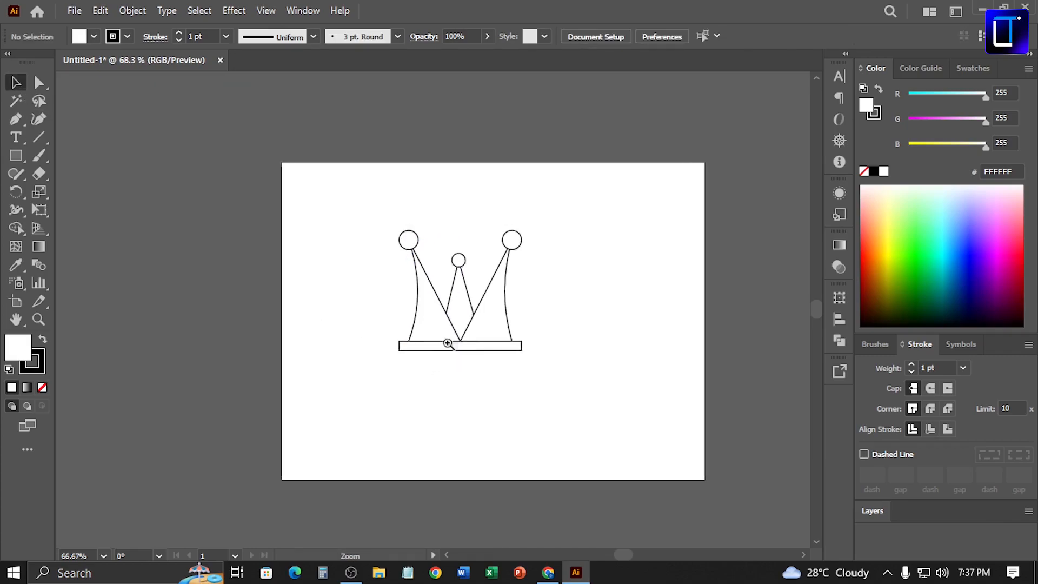
key("ctrl+y")
left_click_drag(381, 359, 719, 426)
left_click(107, 315)
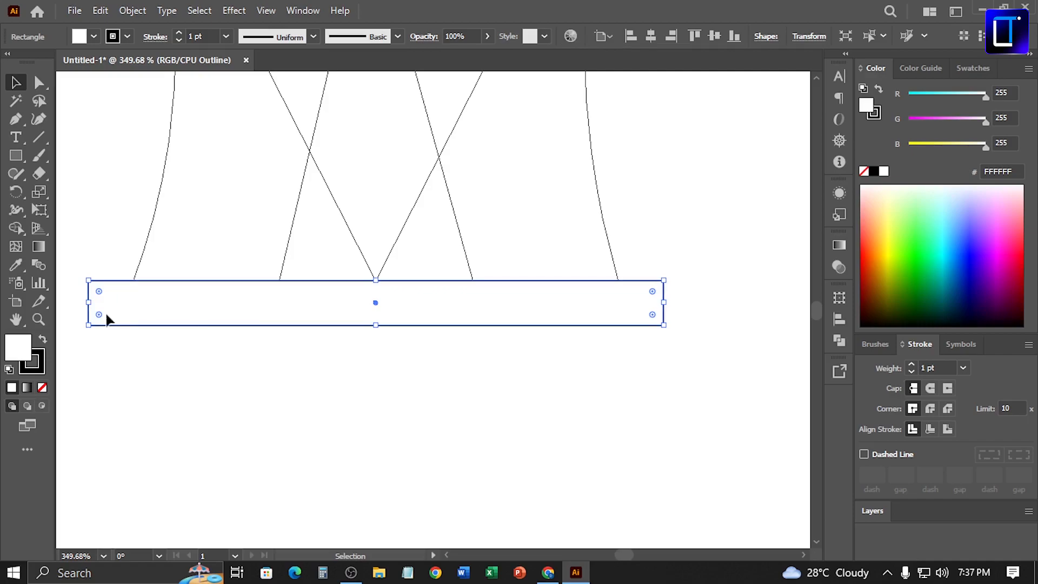
left_click_drag(86, 302, 133, 299)
left_click(541, 411)
key("ctrl+minus")
key("ctrl+minus")
key("ctrl+minus")
key("ctrl+minus")
key("ctrl+minus")
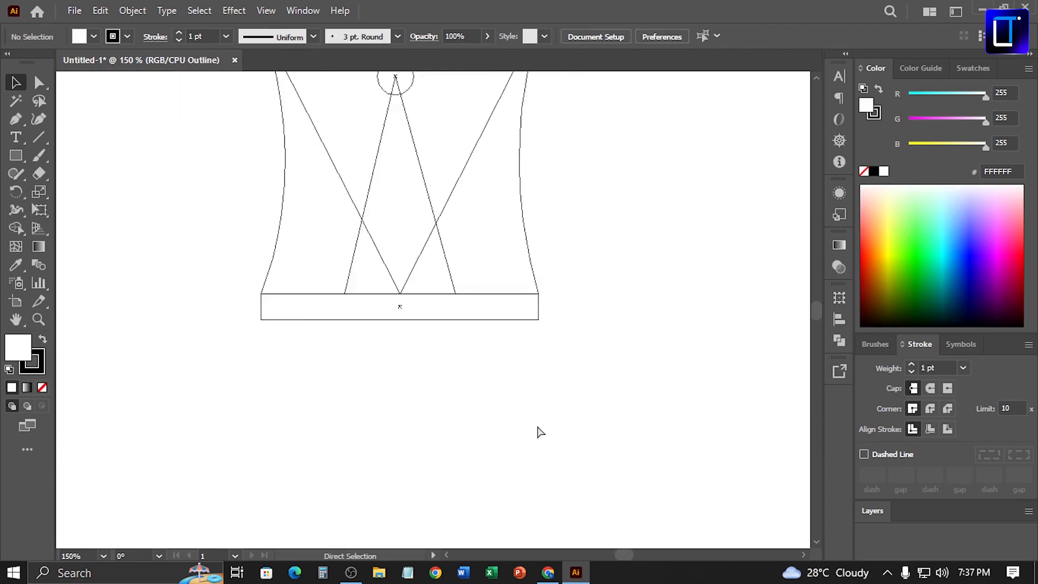
key("ctrl+y")
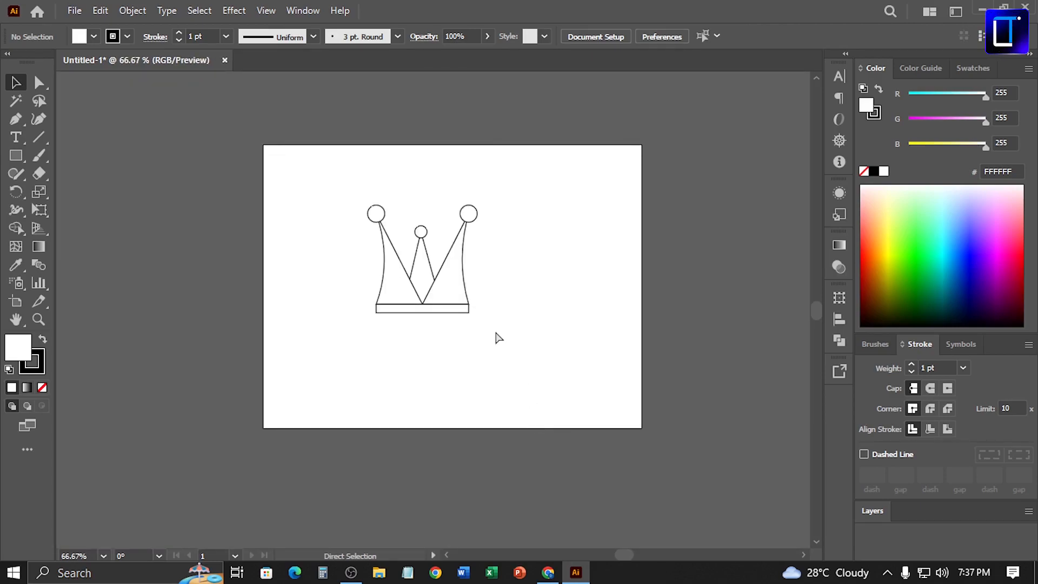
Step: Fill the crown's right outer triangle with a linear gradient from white to orange FF6D00 and remove its stroke
left_click_drag(452, 281, 452, 283)
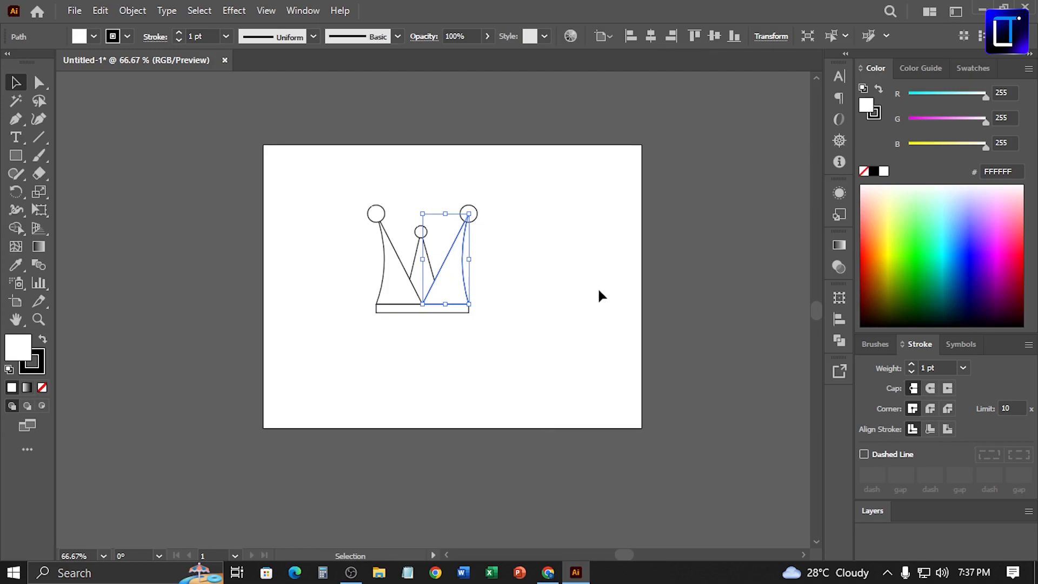
left_click(839, 245)
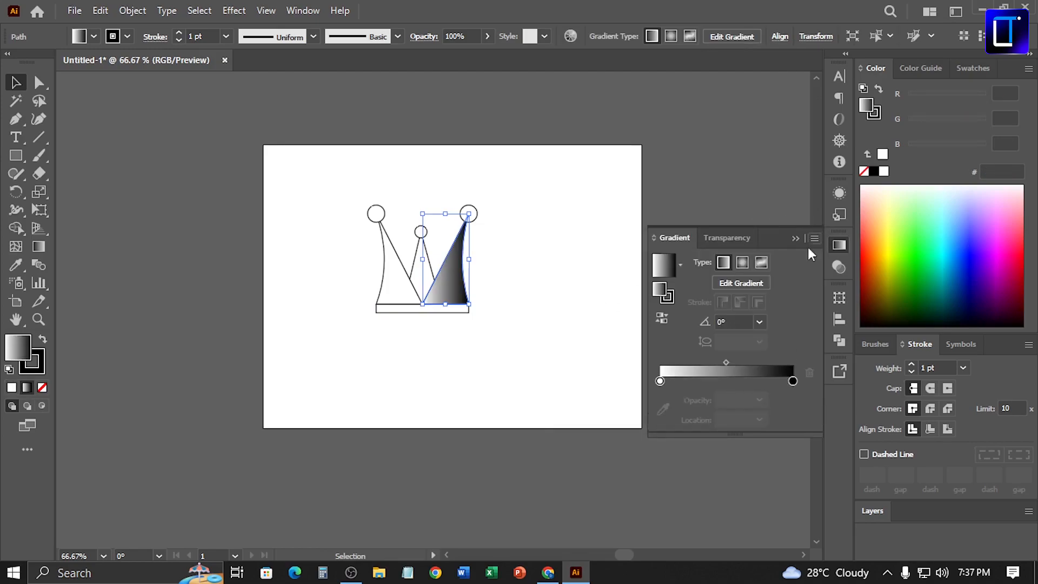
left_click(793, 381)
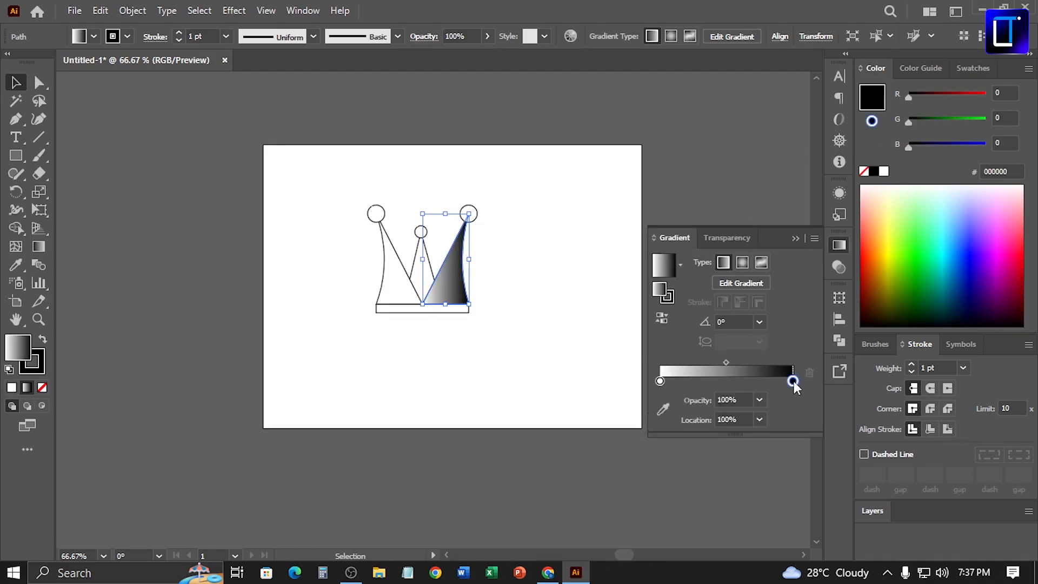
left_click(882, 253)
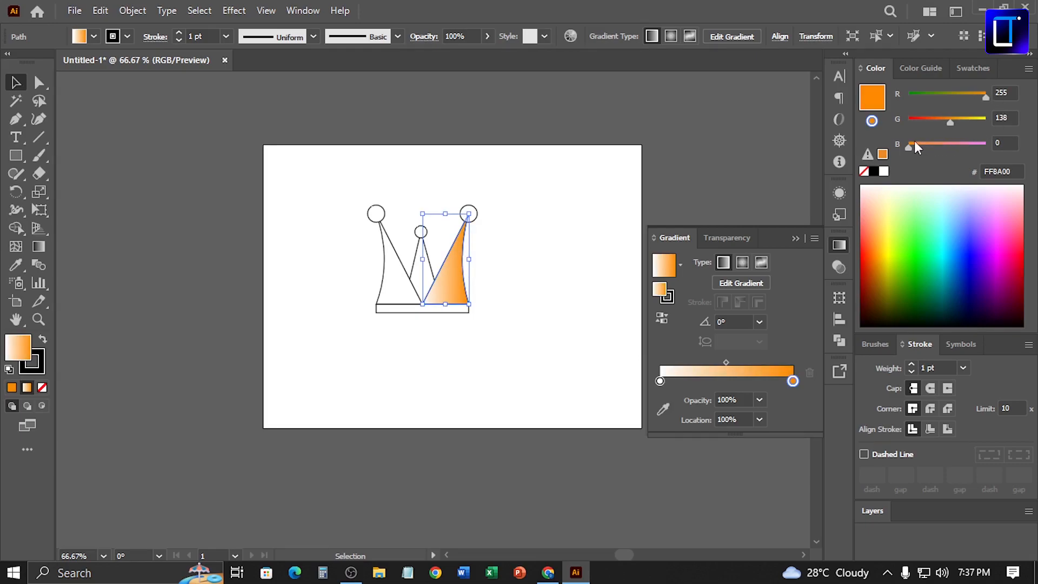
left_click_drag(946, 123, 941, 123)
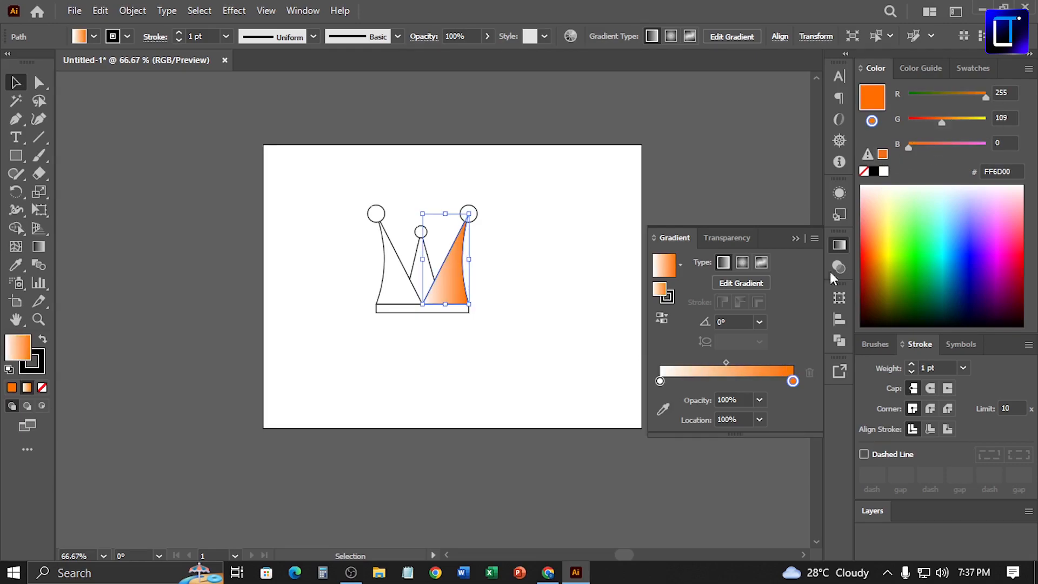
left_click(667, 297)
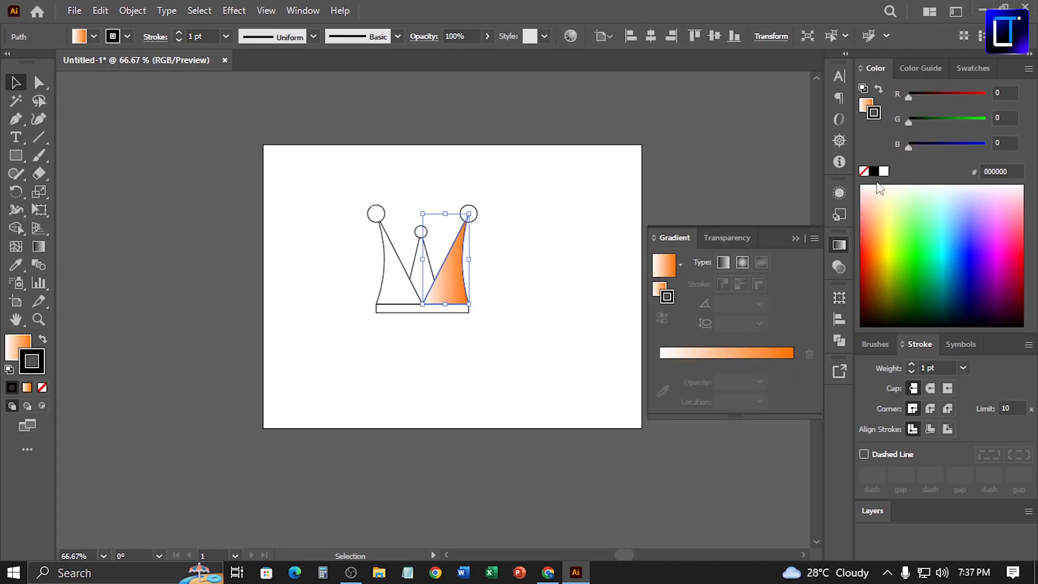
left_click(864, 172)
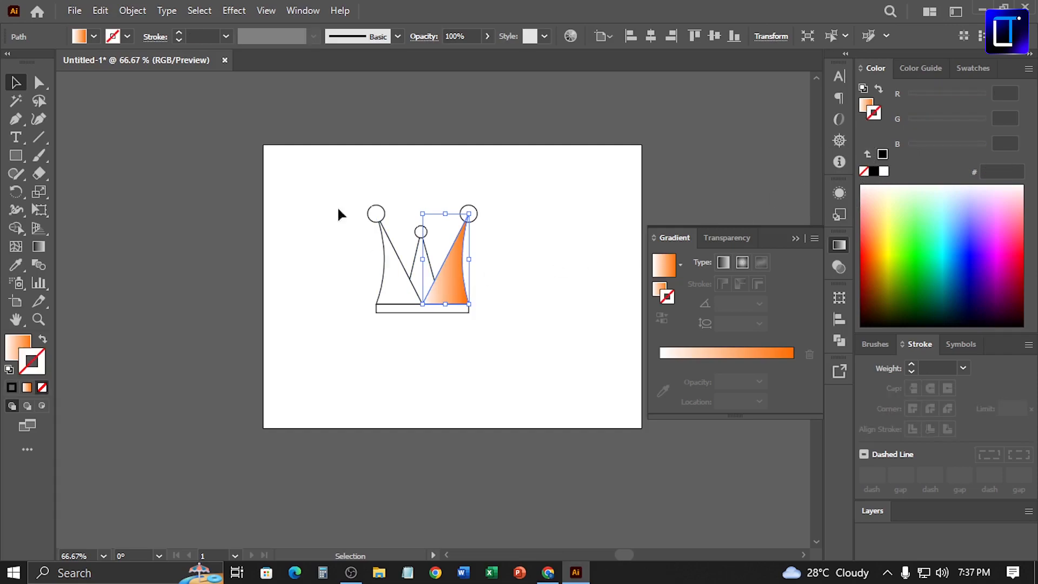
Step: Apply the gradient to all crown shapes and rearrange its stops to orange at both ends with white near the middle
left_click_drag(345, 216, 487, 322)
left_click(665, 297)
left_click(724, 355)
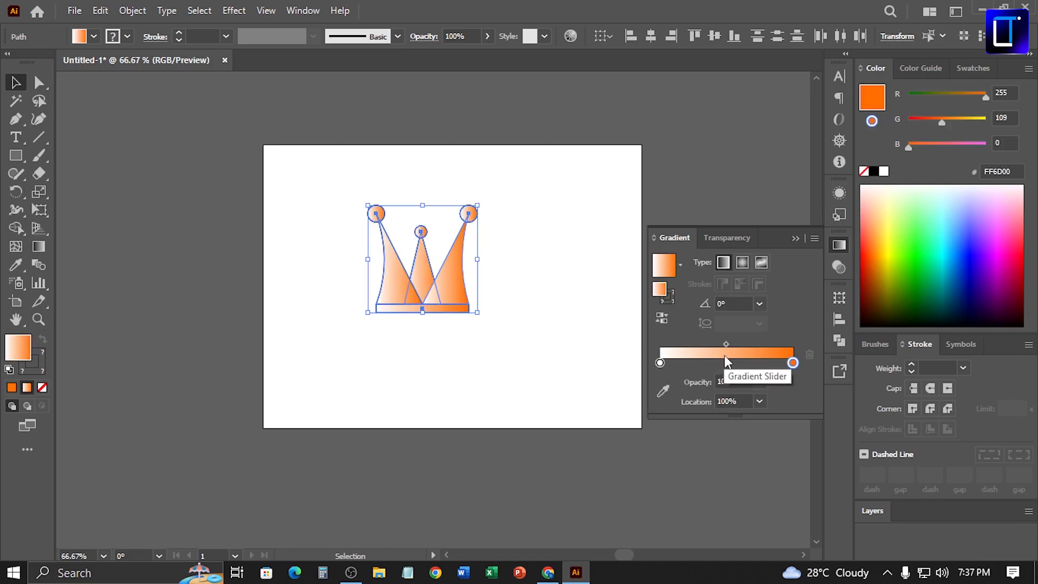
key("ctrl+z")
key("ctrl+8")
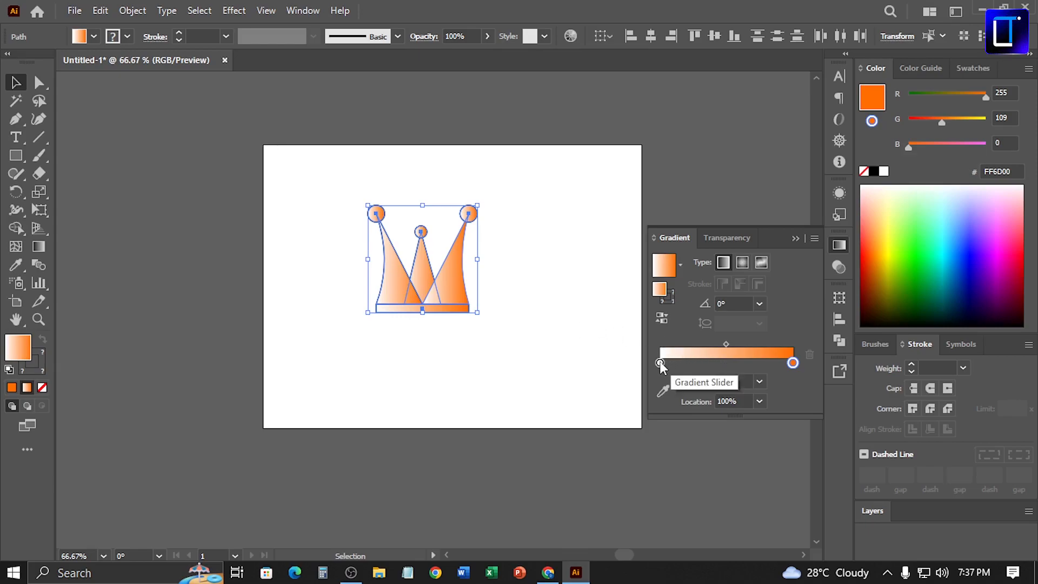
left_click_drag(659, 362, 725, 362)
left_click_drag(792, 362, 660, 363)
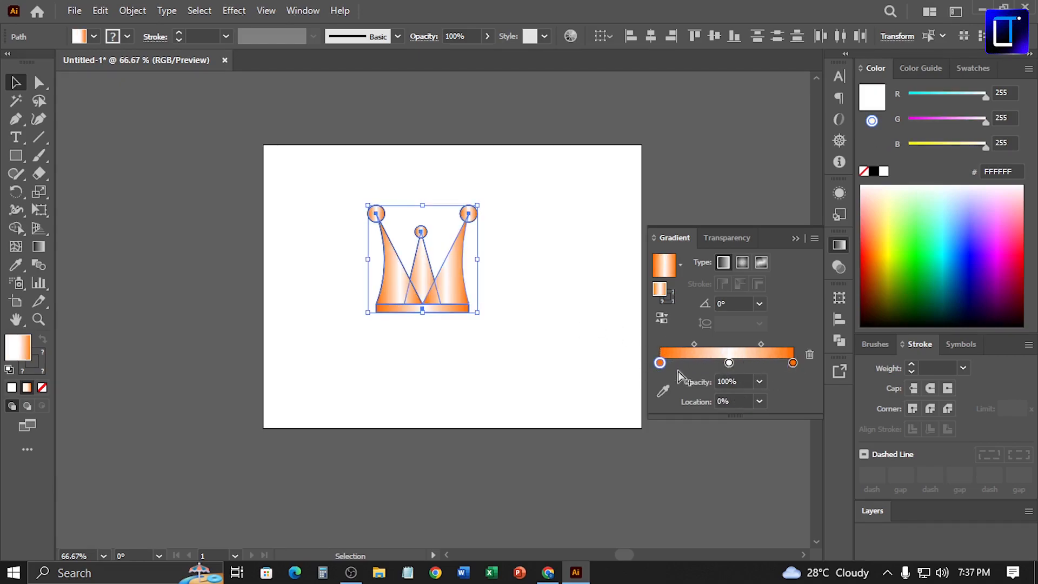
Step: Add brown AC745A stops to the crown's gradient at about 83% and 35%
left_click(770, 363)
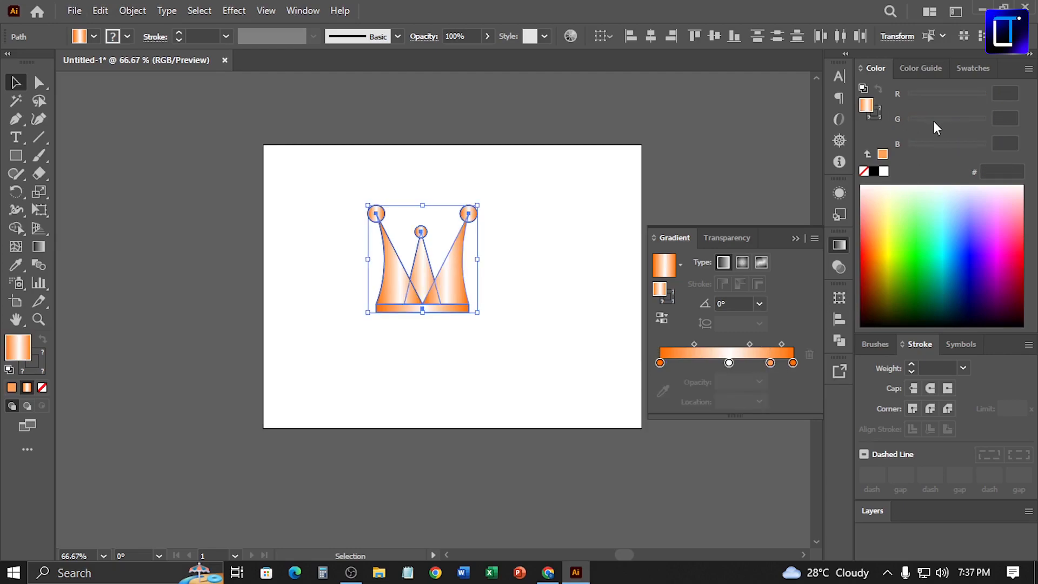
left_click_drag(957, 122, 958, 99)
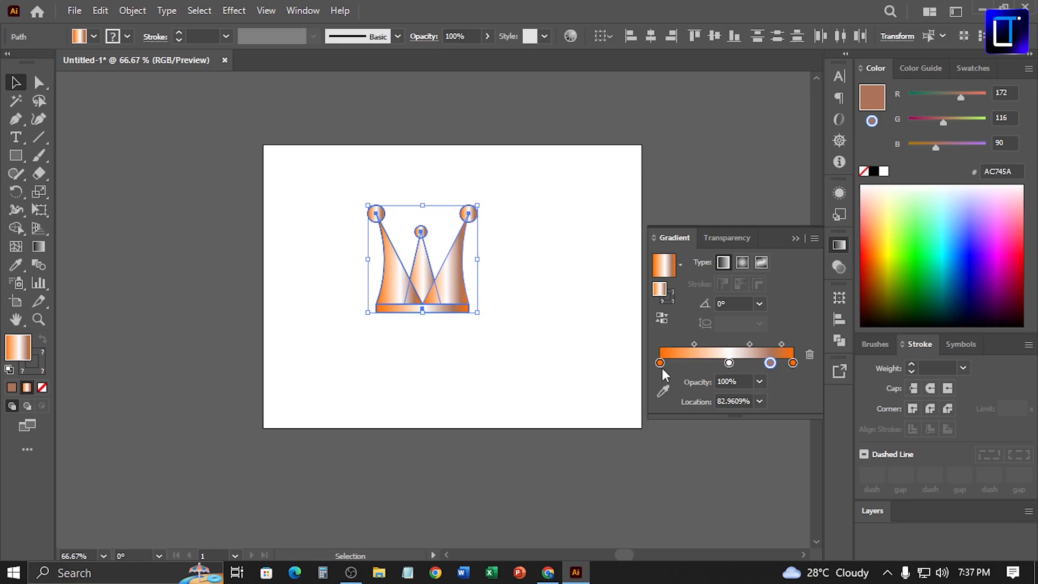
mouse_move(702, 363)
left_mouse_down()
mouse_move(691, 367)
mouse_move(706, 363)
left_mouse_up()
Step: Add gold D59C2E gradient stops at about 18% and 66%, and recolor the middle stop pale yellow FFFF81
left_click(684, 363)
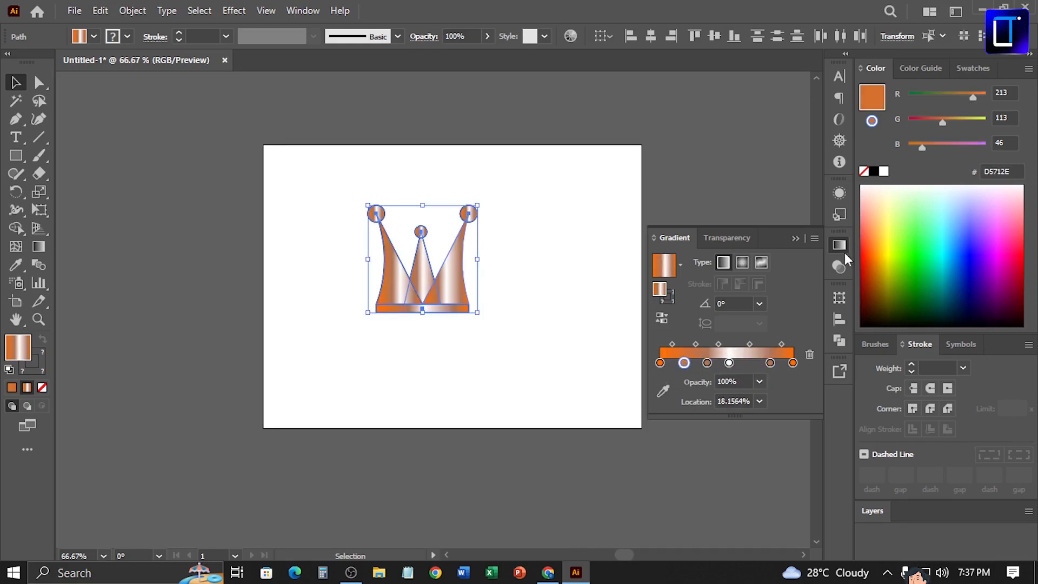
left_click_drag(942, 122, 957, 120)
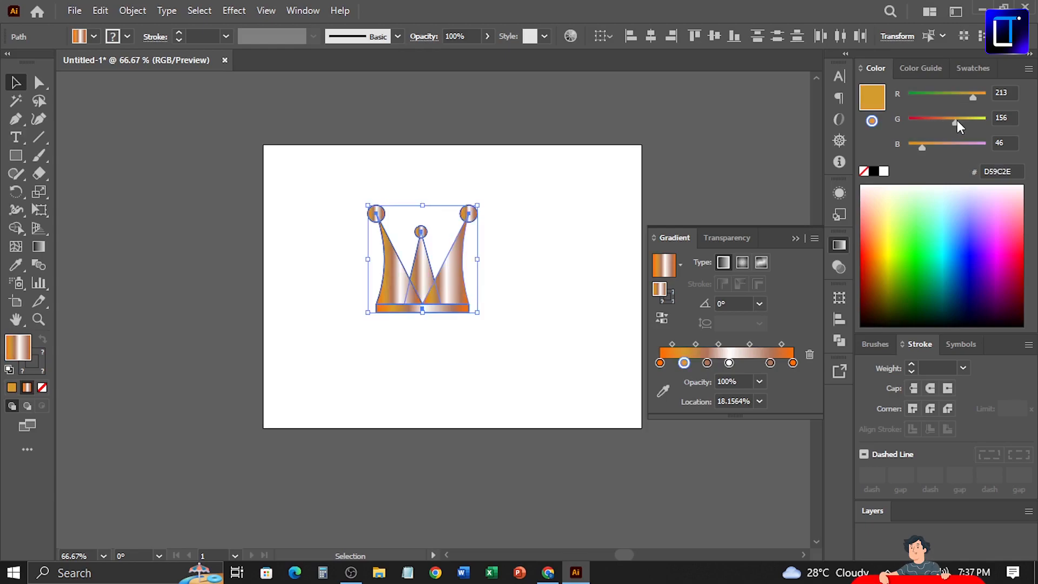
left_click(729, 363)
left_click_drag(953, 142, 948, 145)
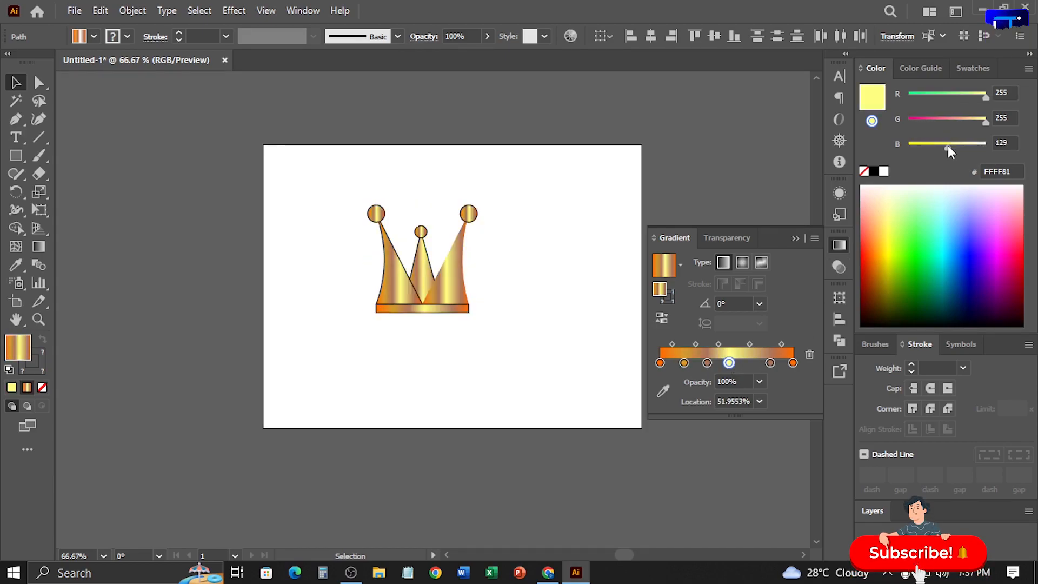
left_click(748, 364)
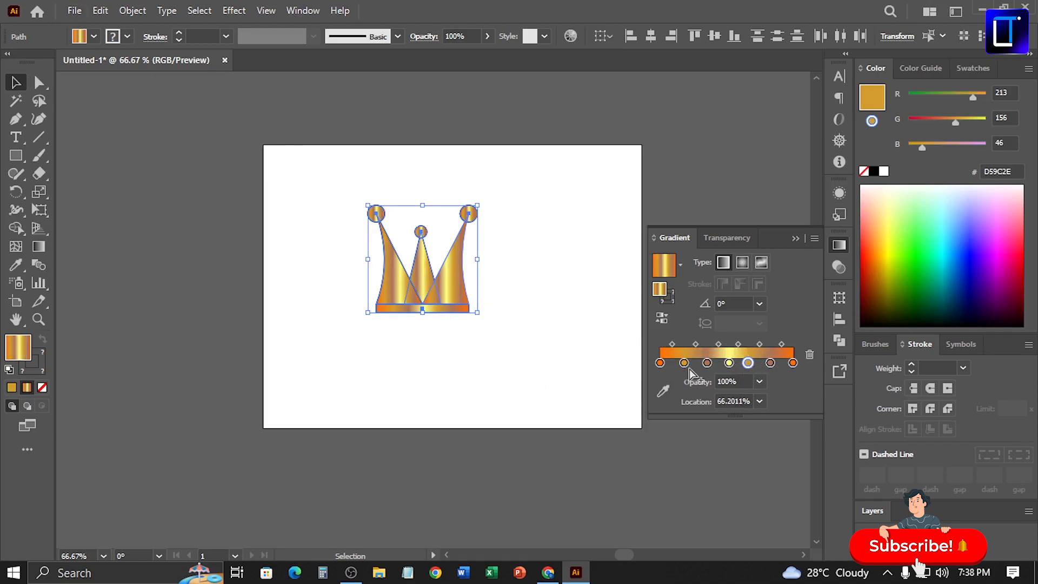
Step: Recolor the gradient's middle stop to orange-yellow FFA600
left_click(729, 363)
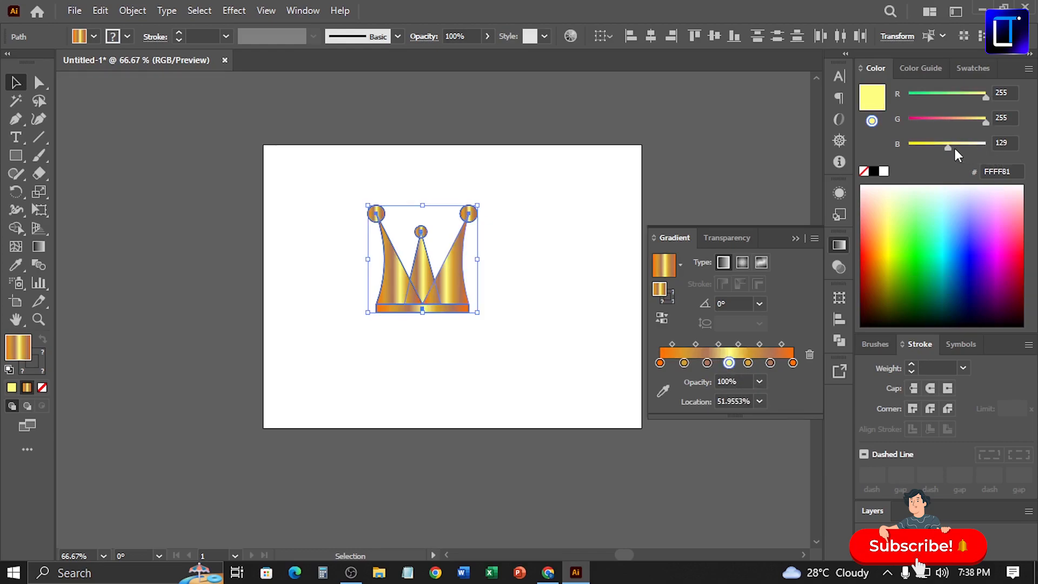
left_click(974, 120)
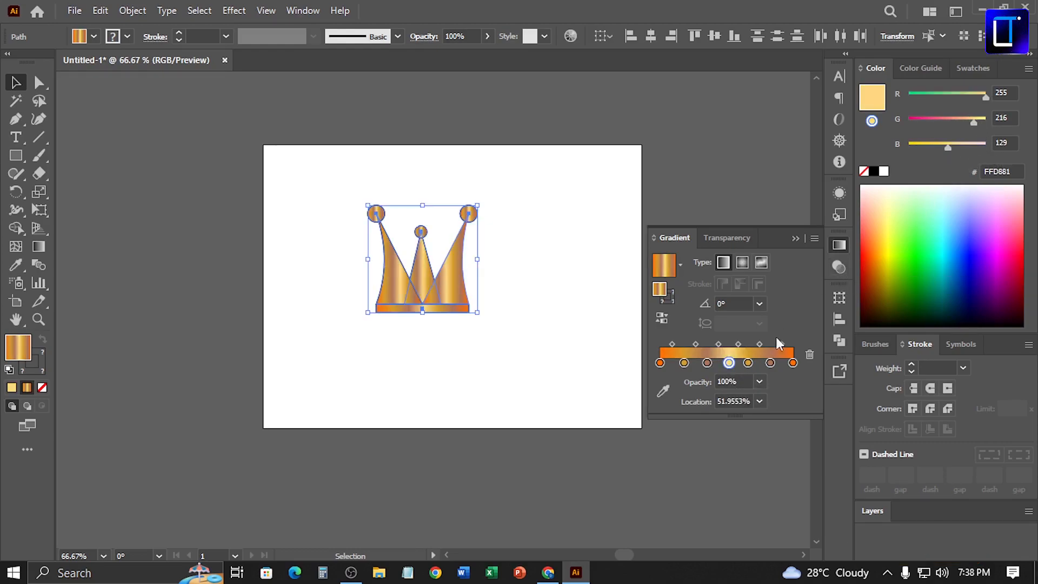
left_click_drag(947, 150, 909, 147)
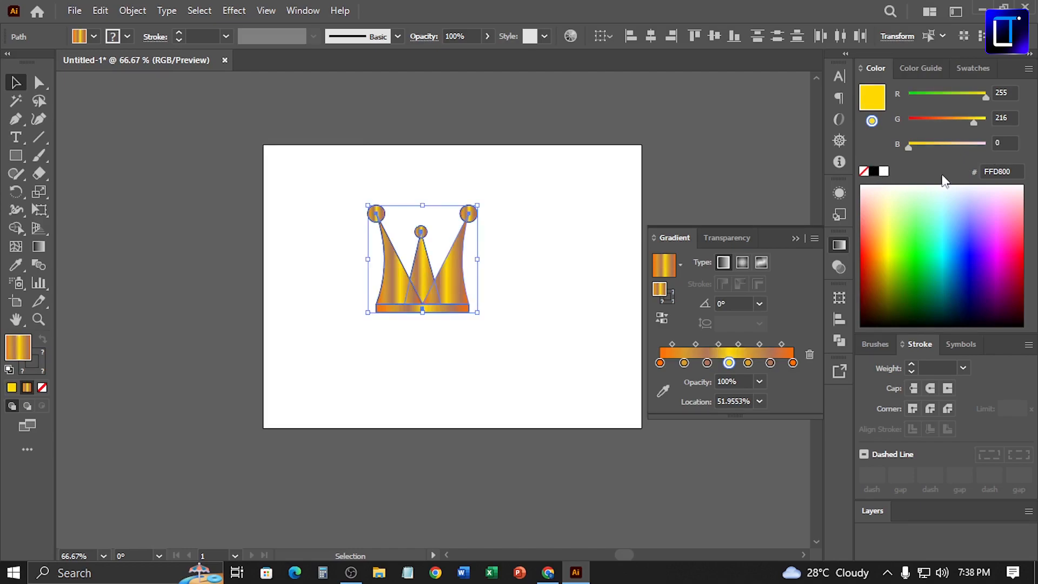
left_click_drag(975, 118, 959, 120)
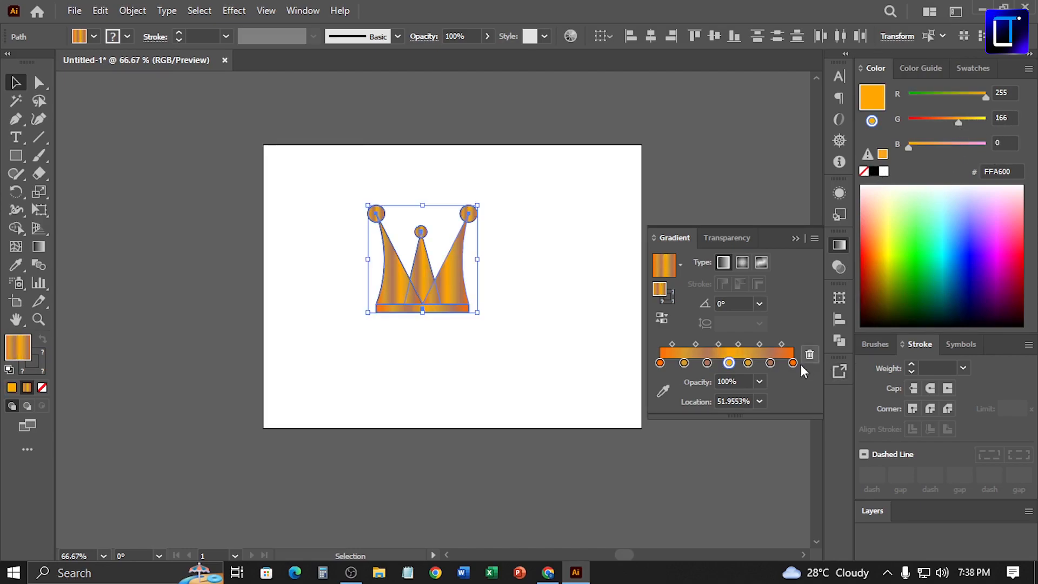
Step: Recolor the brown gradient stop at about 83% to orange FC7425
left_click(771, 364)
left_click_drag(966, 99, 985, 95)
left_click_drag(940, 150, 919, 151)
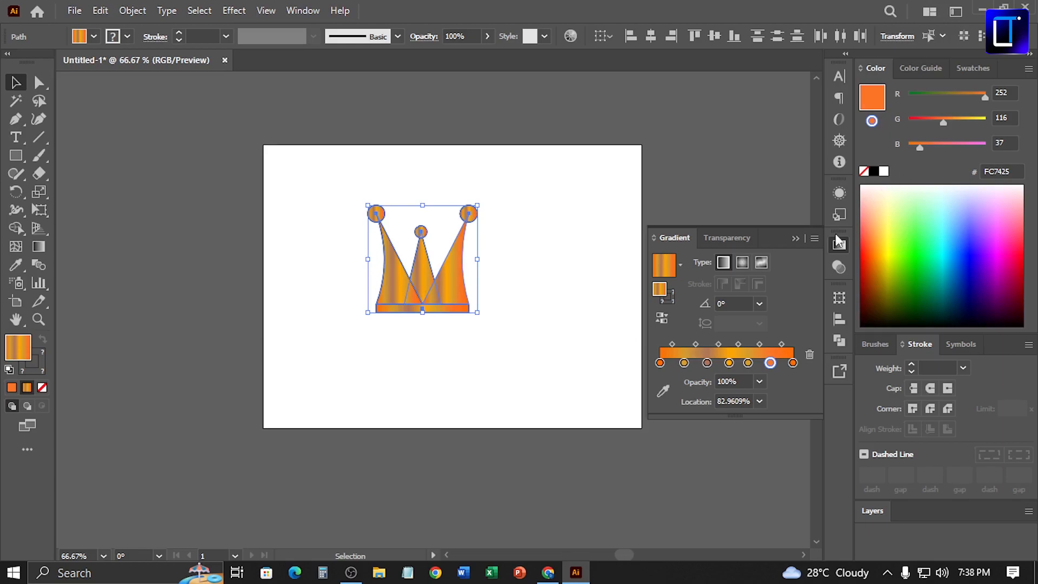
Step: Recolor the brown stop at about 35% in the crown's gradient to dark gold AC7409
left_click(707, 363)
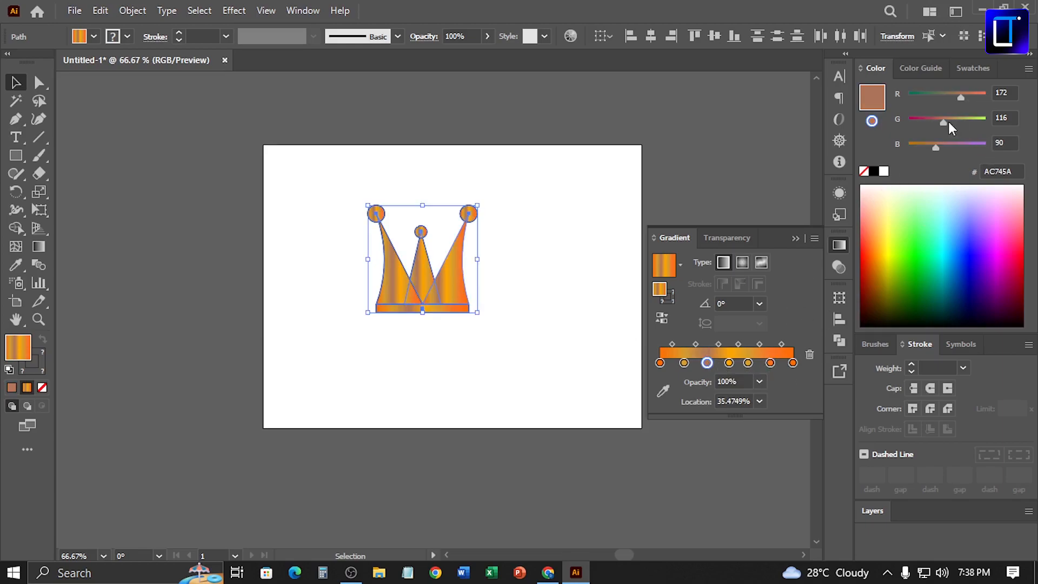
left_click_drag(931, 148, 911, 151)
left_click(598, 254)
Step: Remove the stroke from all the crown's shapes
left_click_drag(324, 202, 524, 381)
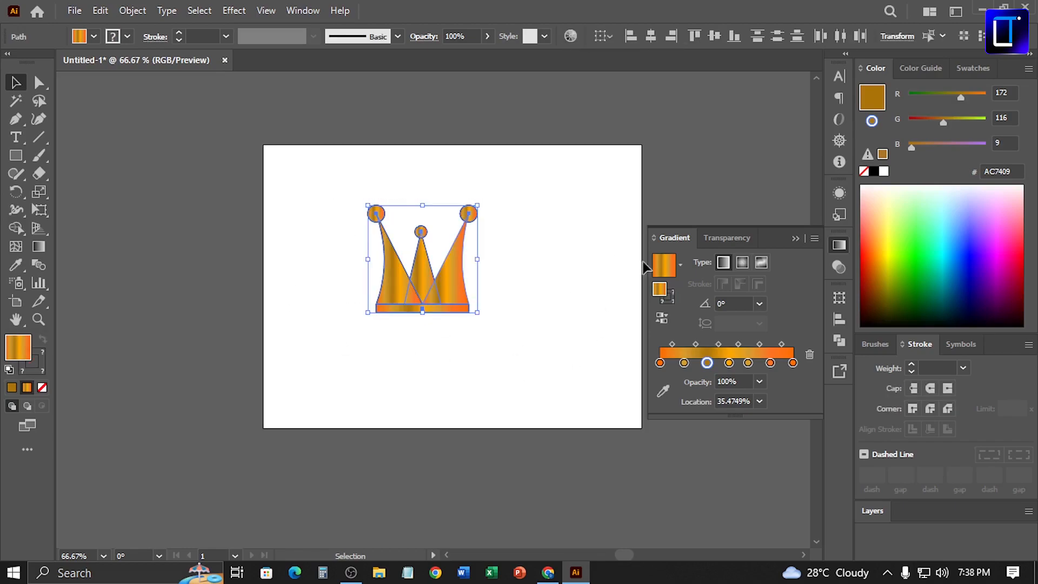
left_click(884, 108)
left_click(873, 118)
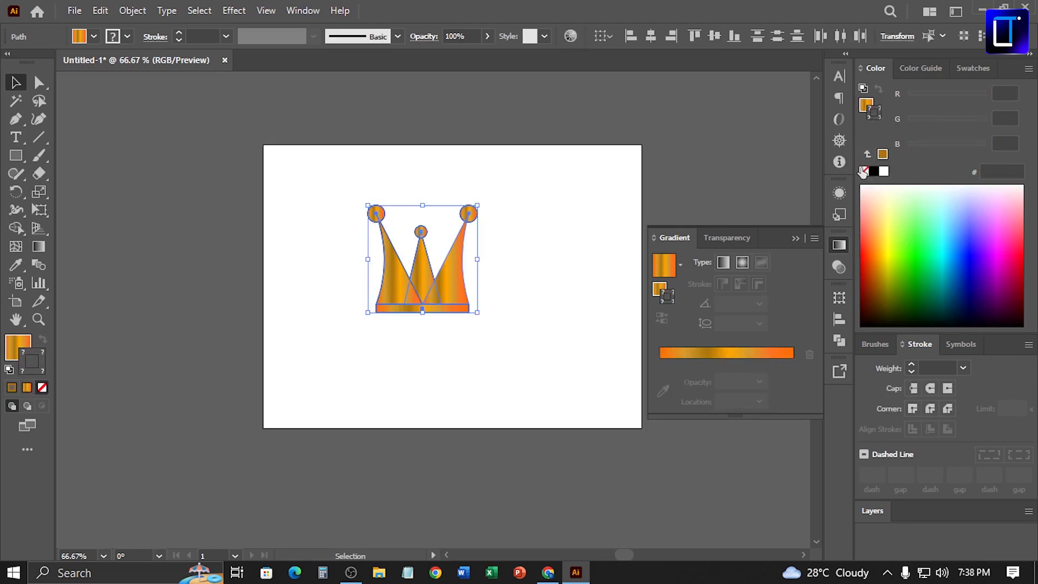
left_click(864, 172)
left_click(618, 252)
key("ctrl+space")
left_click_drag(435, 332, 533, 397)
key("space")
left_click_drag(495, 330, 494, 452)
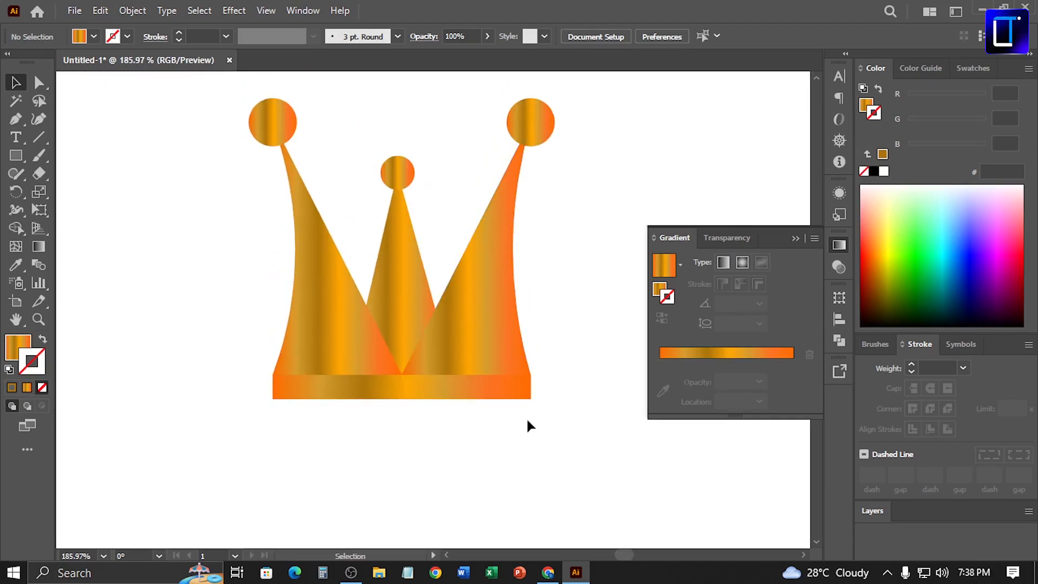
Step: Draw a small upright ellipse as a gem in the lower part of the crown's central spike
key("ctrl+0")
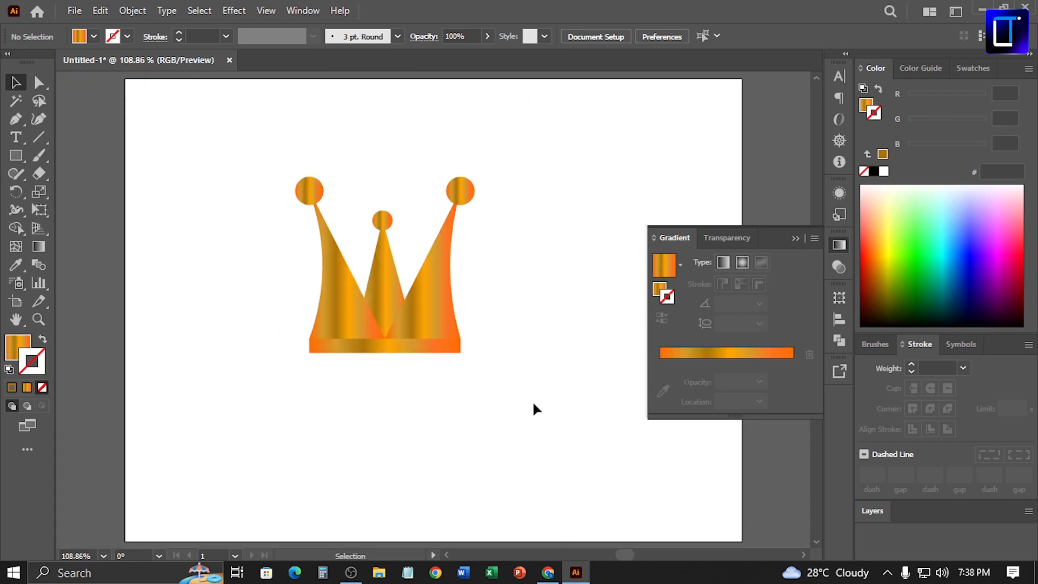
left_click(17, 156)
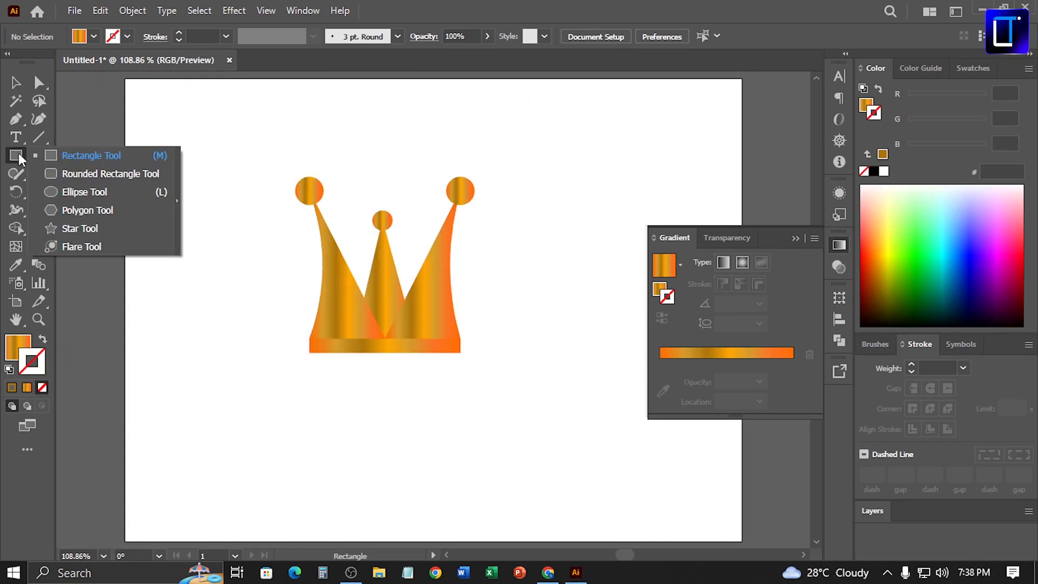
left_click(84, 191)
mouse_move(368, 132)
left_mouse_down()
mouse_move(372, 160)
mouse_move(384, 159)
mouse_move(385, 284)
left_mouse_up()
key("v")
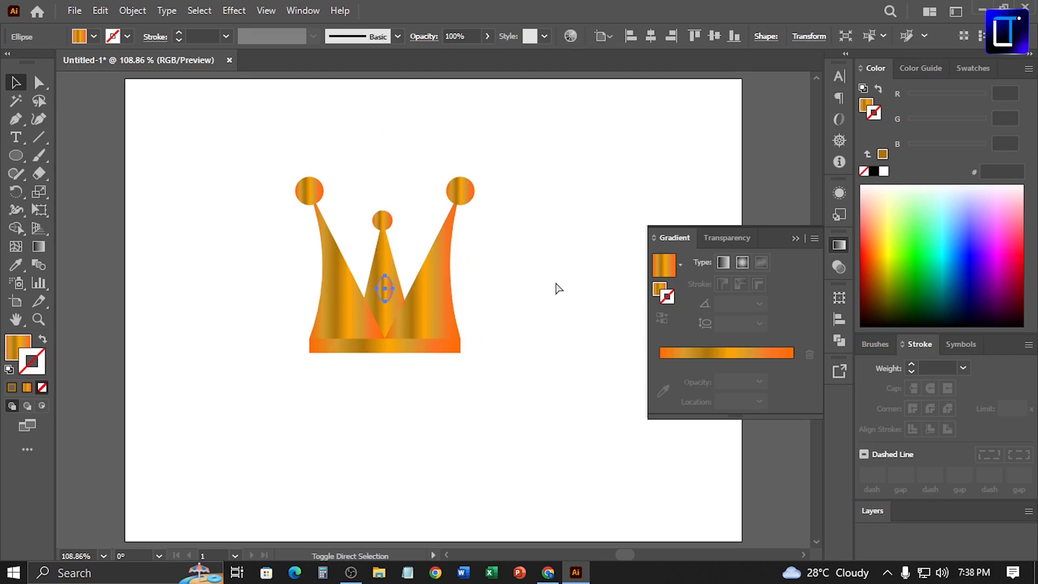
left_click(778, 355)
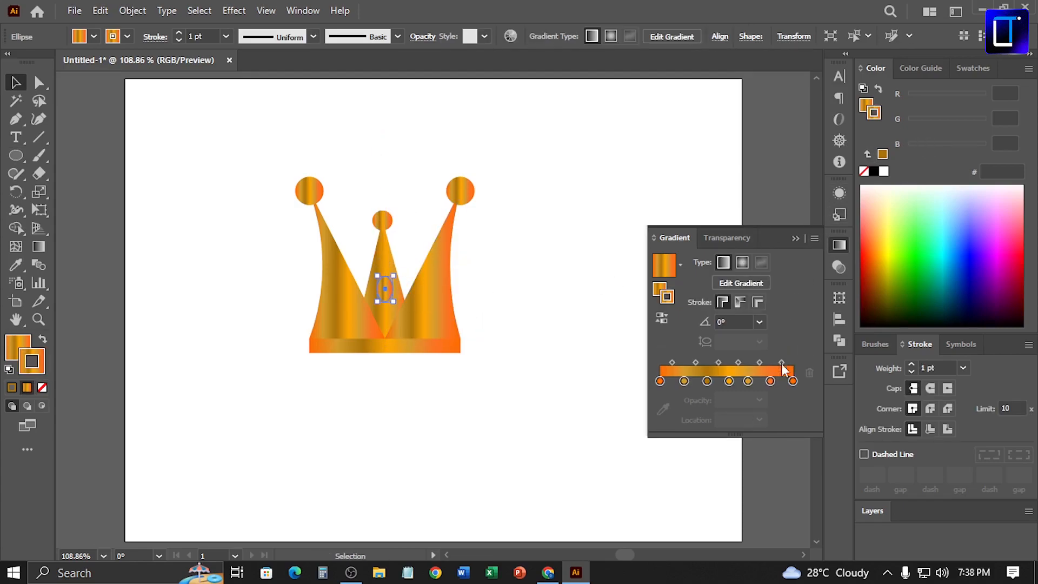
left_click_drag(748, 381, 716, 413)
left_click(793, 381)
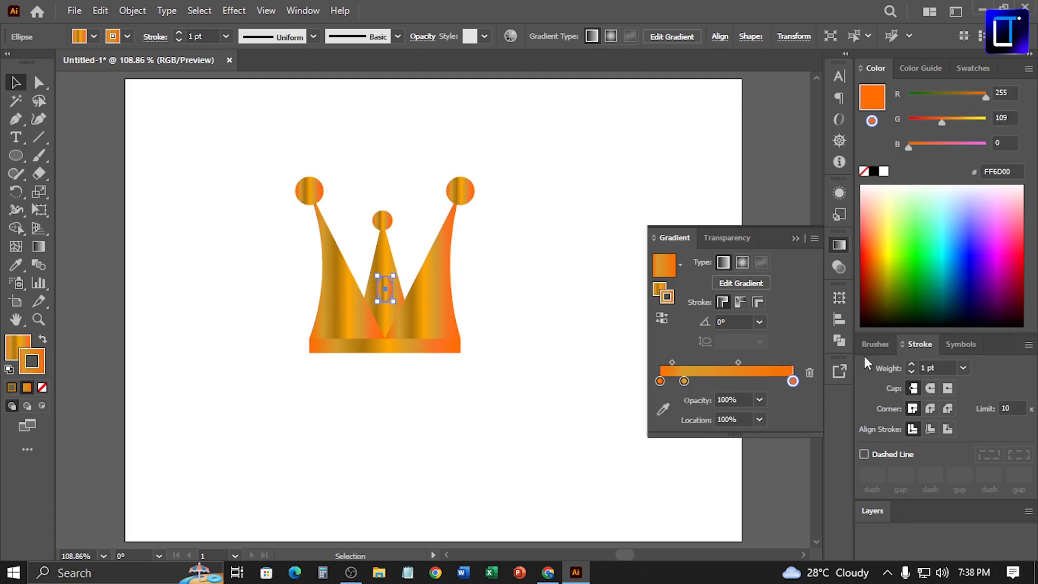
left_click_drag(967, 96, 921, 100)
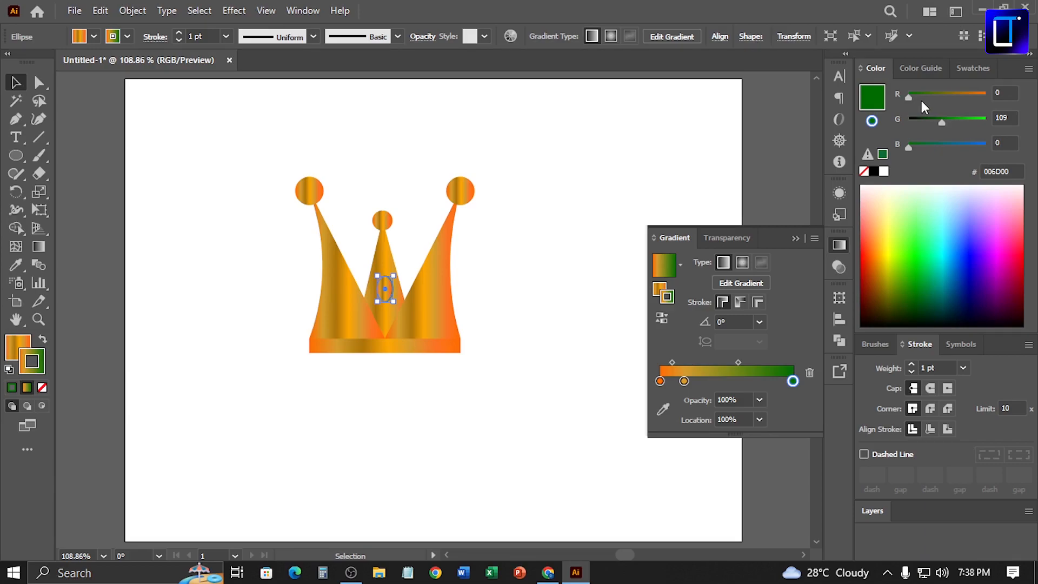
left_click(881, 123)
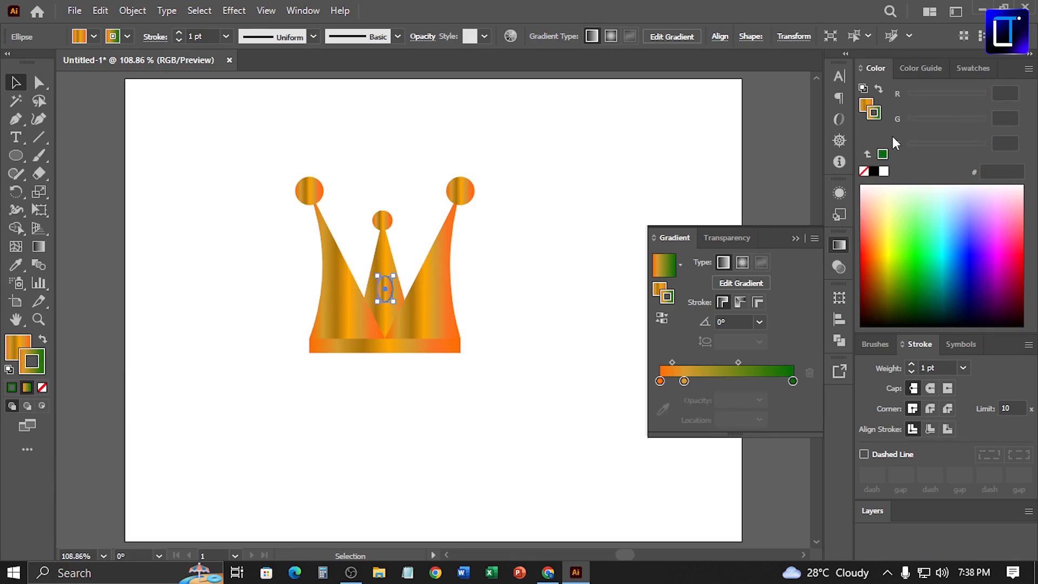
left_click(863, 170)
Step: Fill the gem ellipse with the light-to-dark blue preset gradient and remove its second-to-last stop
key("x")
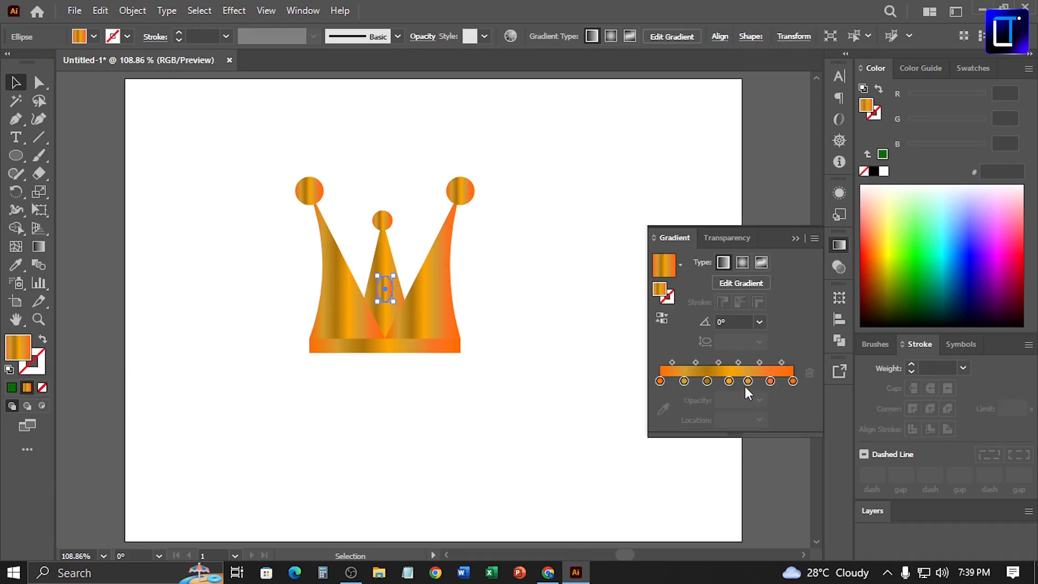
left_click(680, 265)
left_click(642, 296)
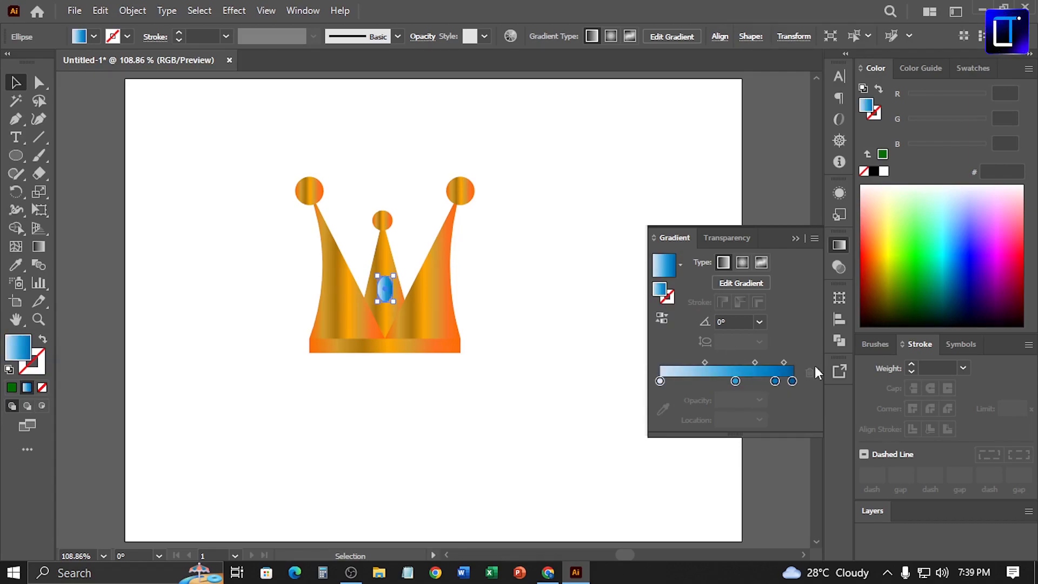
left_click_drag(776, 382, 791, 383)
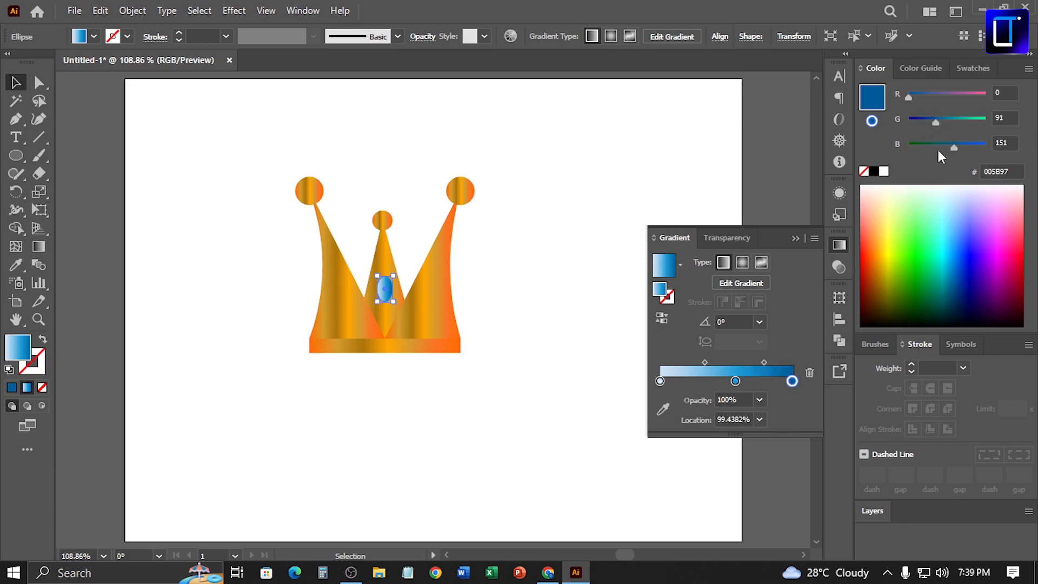
Step: Recolor the gem gradient's end stop to dark green 005B00, middle stop to 1E9C00 and start stop to light green 73E900
left_click_drag(943, 150, 908, 147)
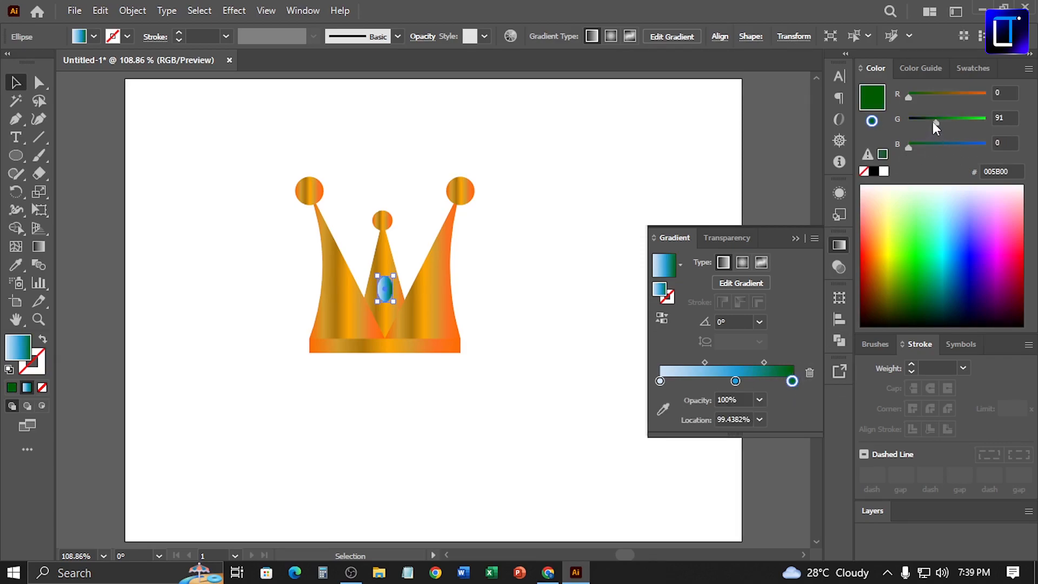
left_click(735, 381)
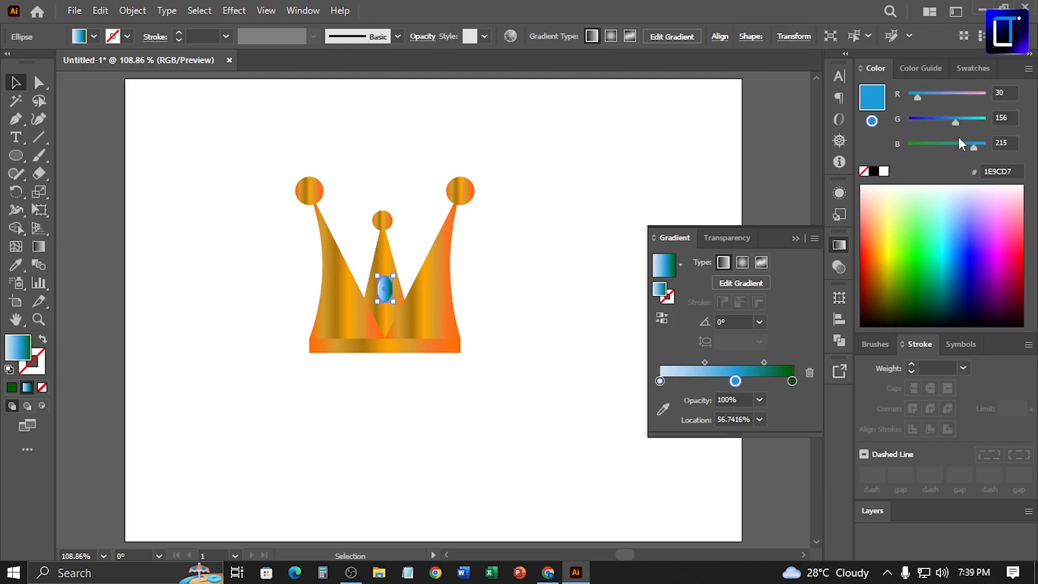
left_click_drag(934, 146, 907, 149)
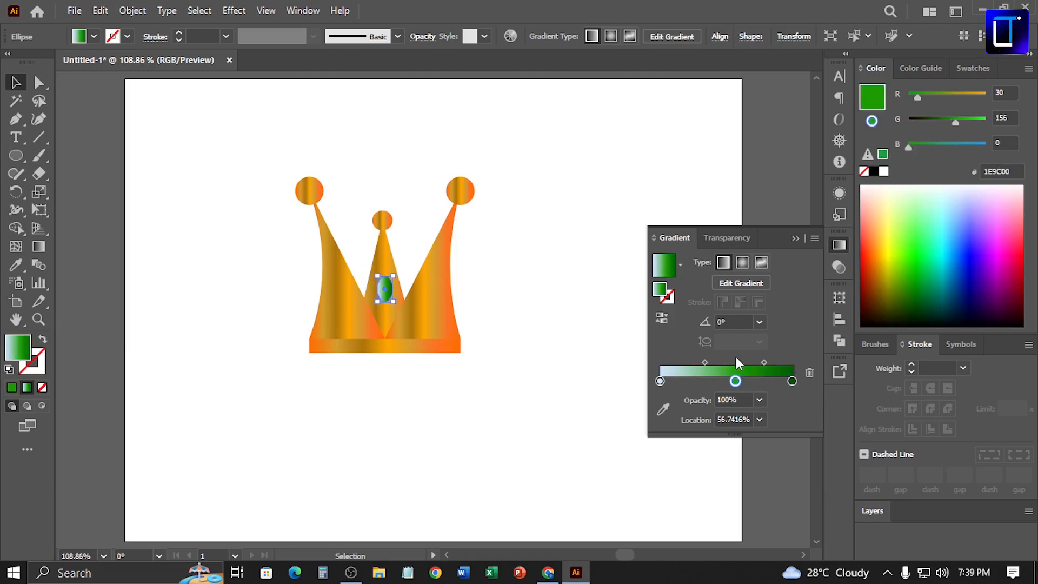
left_click(660, 381)
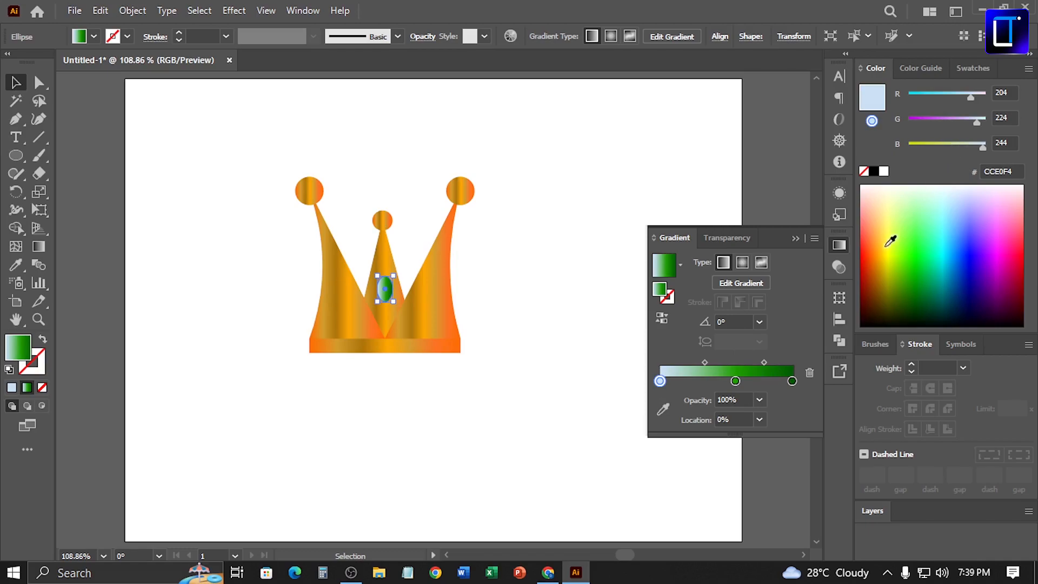
left_click(906, 265)
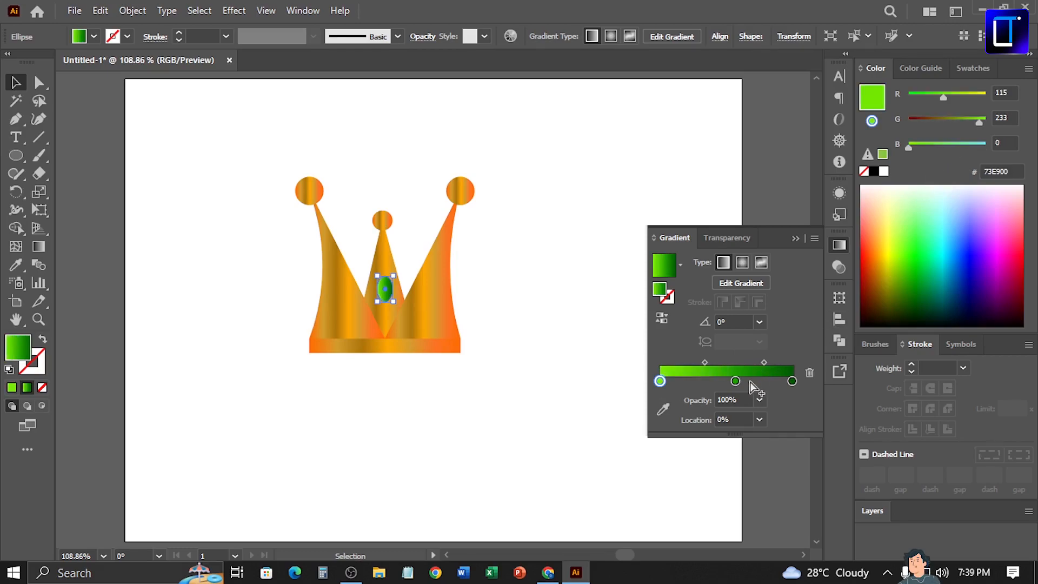
Step: Move the gem gradient's light green stop to about 32% and add a copy of the dark green stop at the start
left_click_drag(660, 381, 686, 381)
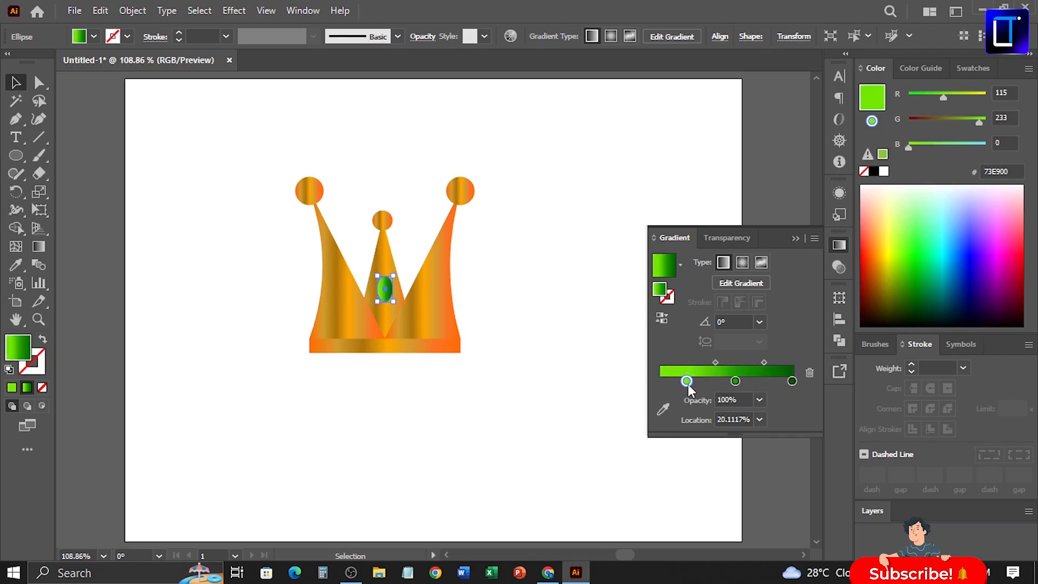
left_click_drag(792, 382, 703, 382)
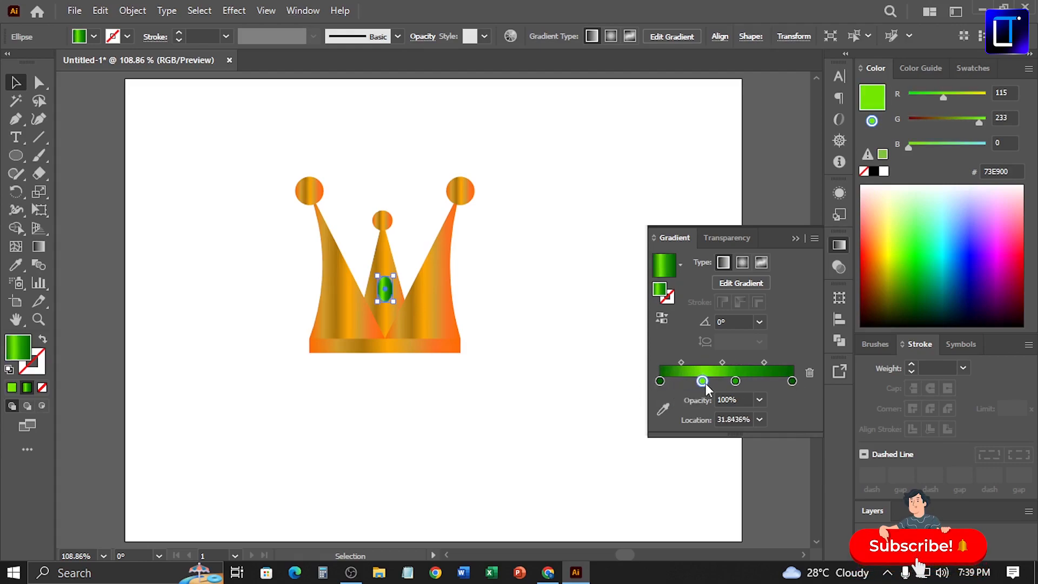
left_click(795, 239)
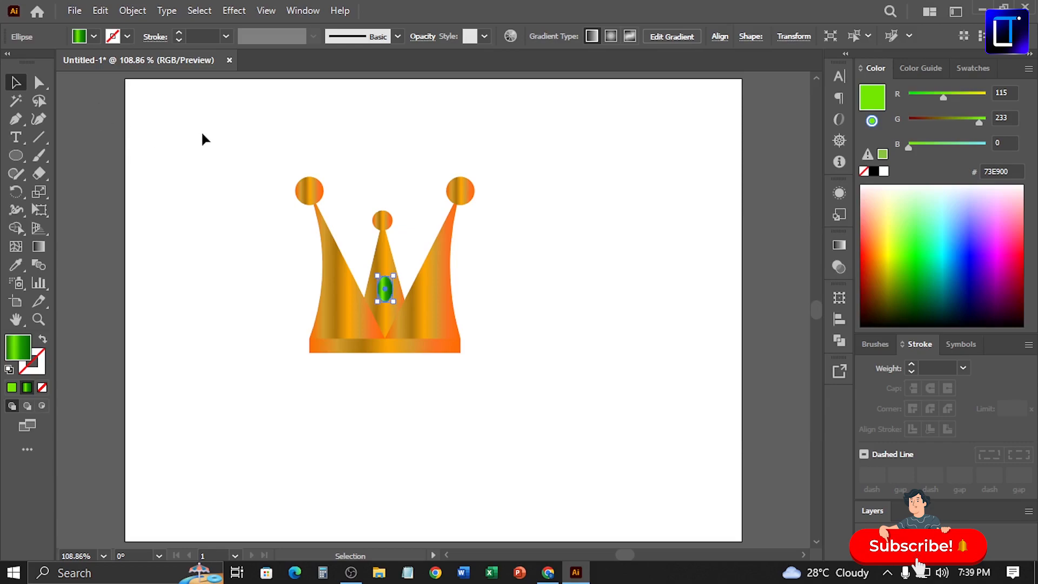
left_click(203, 139)
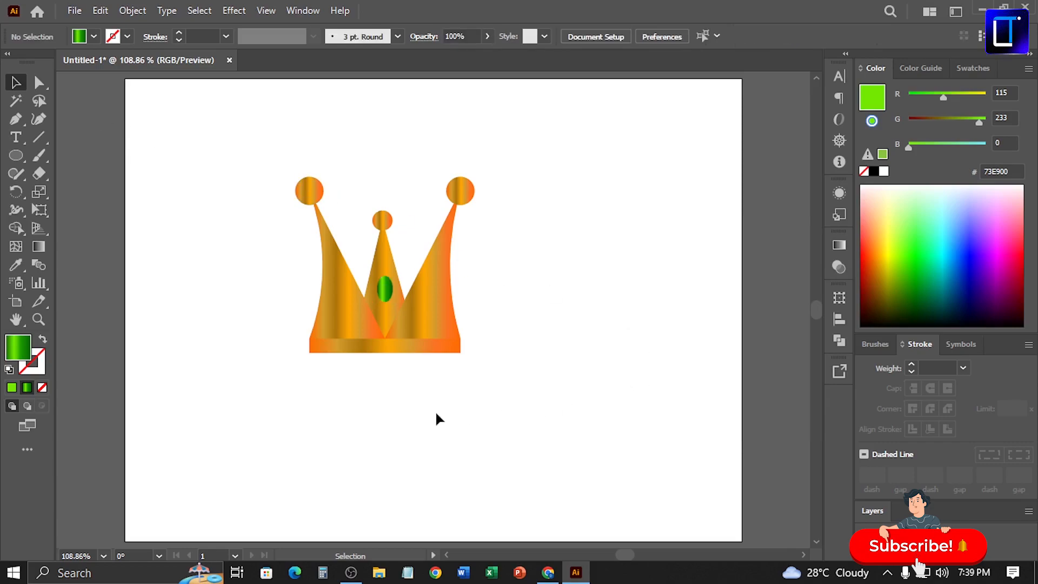